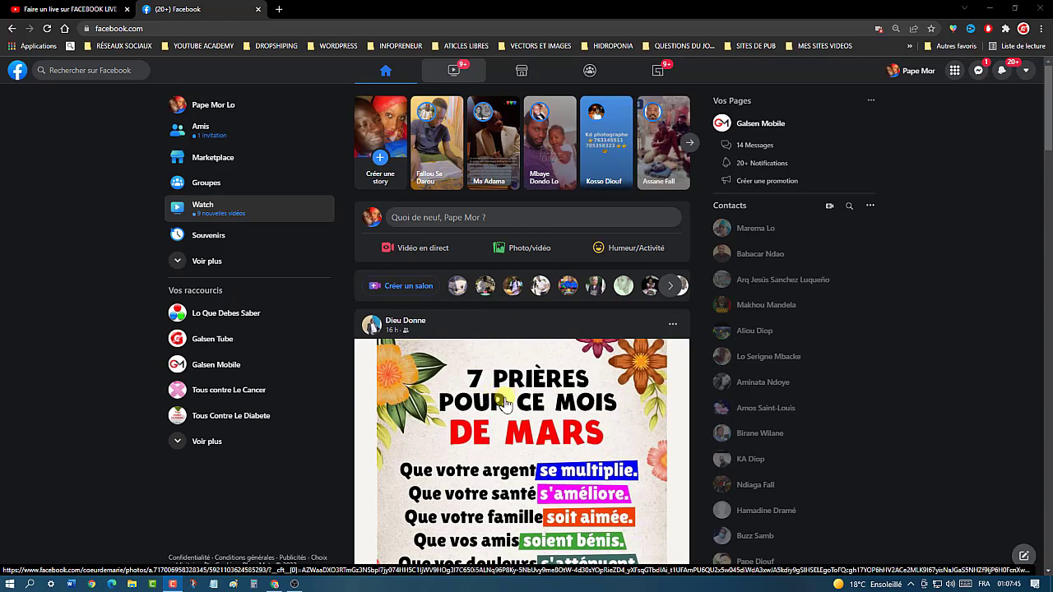
pyautogui.scroll(-10, 504, 404)
pyautogui.scroll(-12, 512, 409)
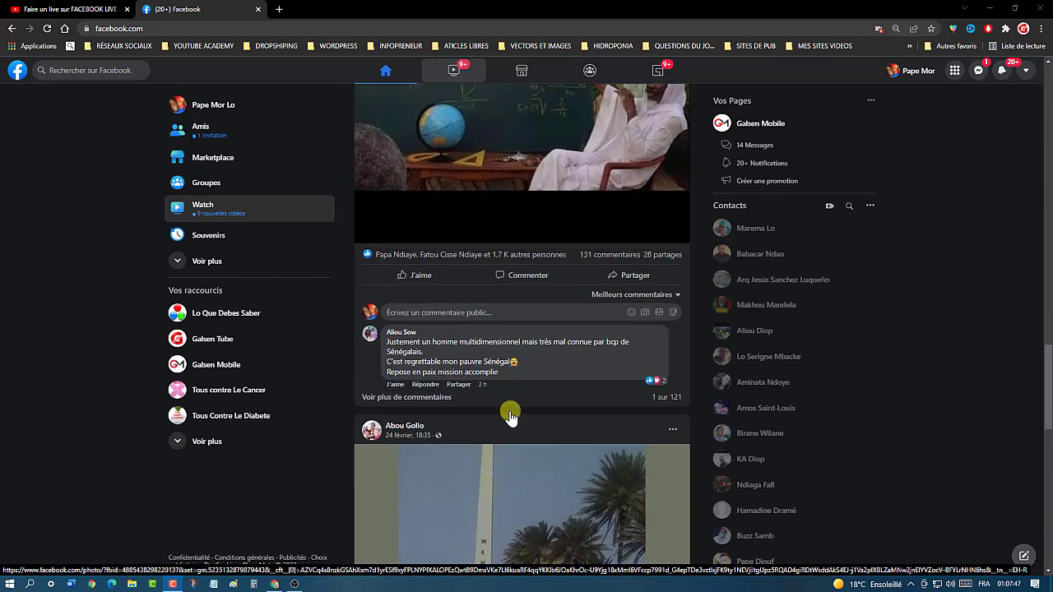
pyautogui.scroll(8, 508, 412)
pyautogui.scroll(12, 508, 412)
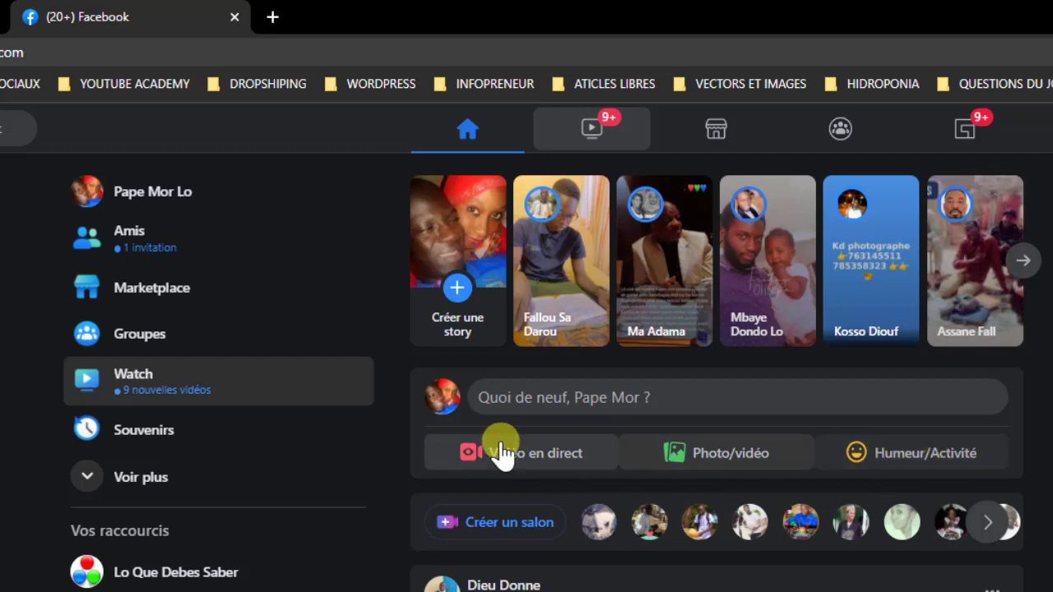
# Step: Start a live video from a new post and open the live video setup in Live Producer
pyautogui.click(641, 403)
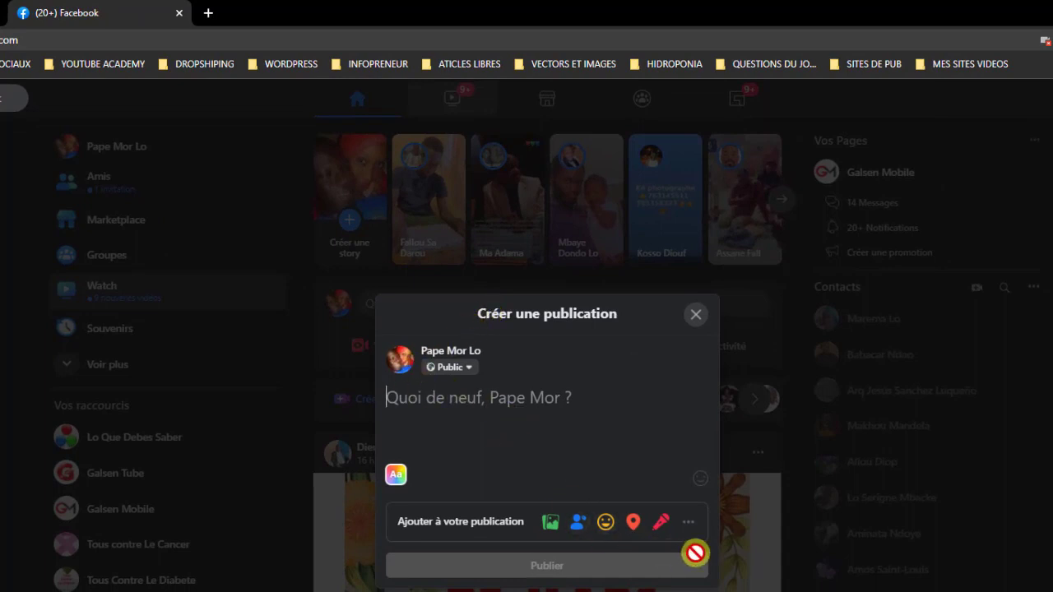
pyautogui.click(689, 521)
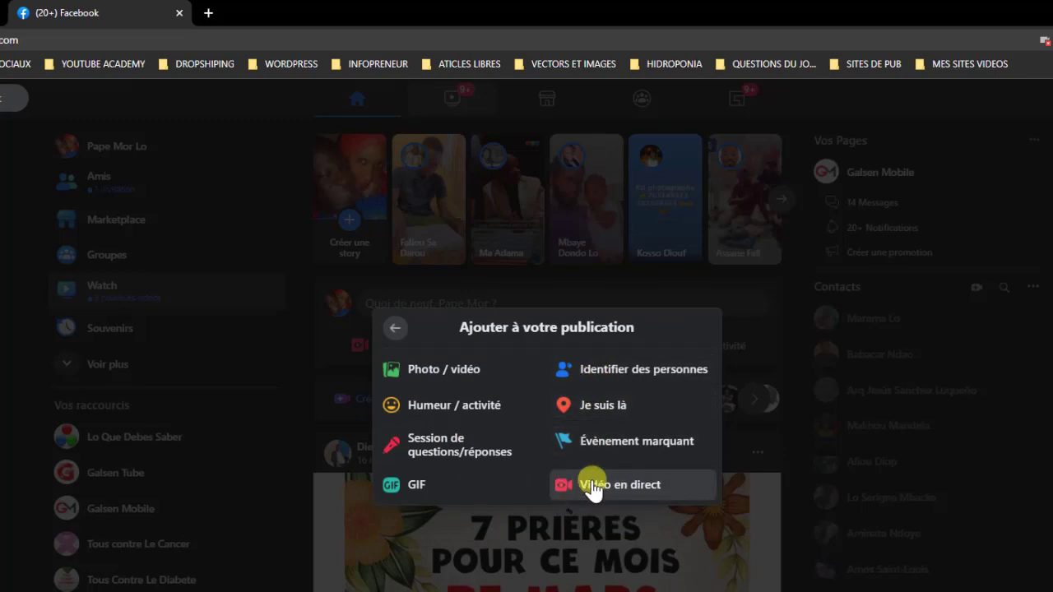
pyautogui.click(592, 486)
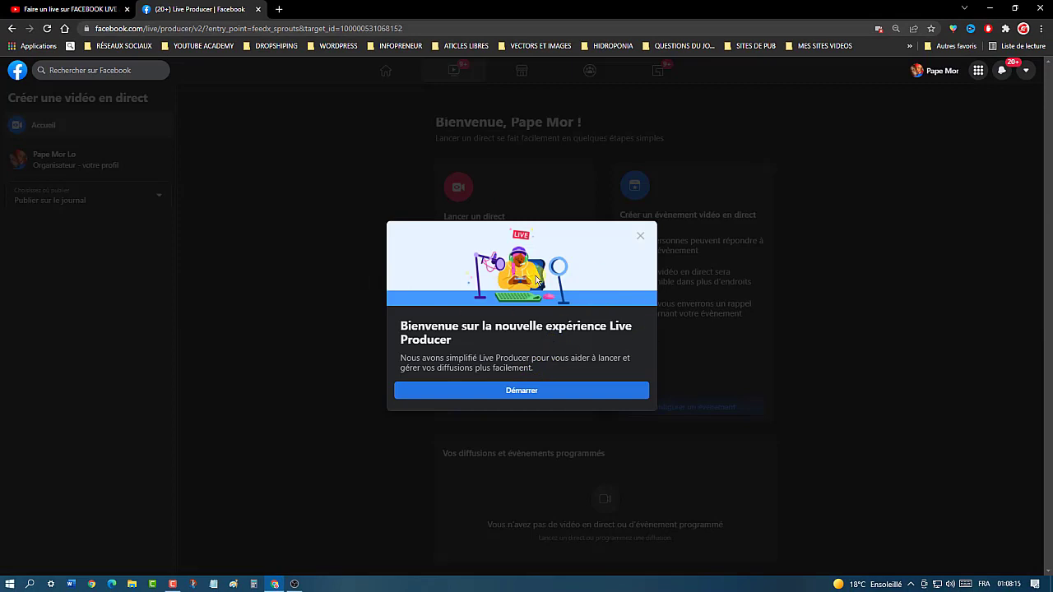
pyautogui.click(519, 391)
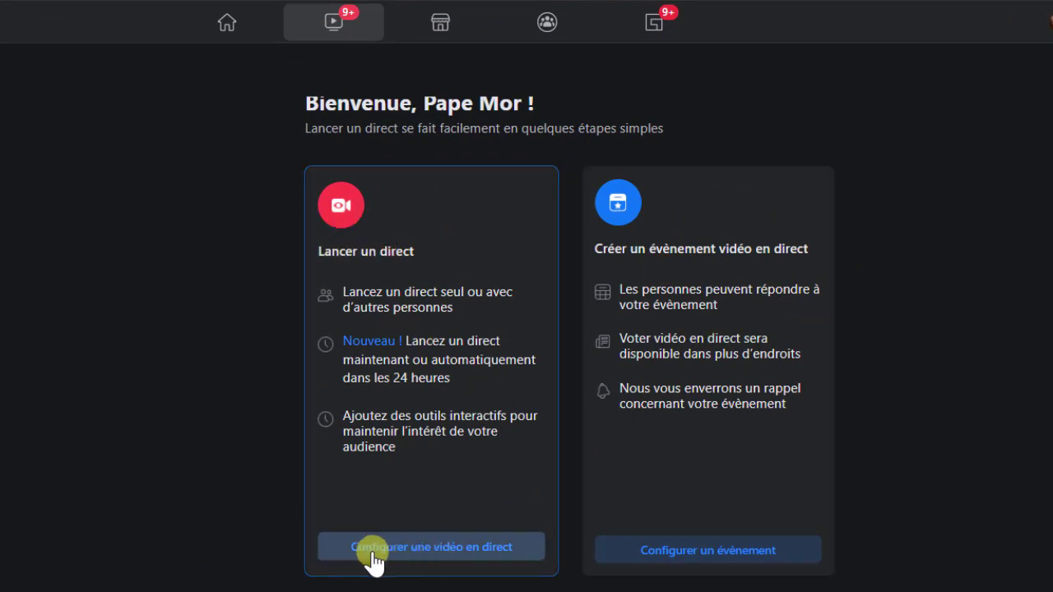
pyautogui.click(493, 549)
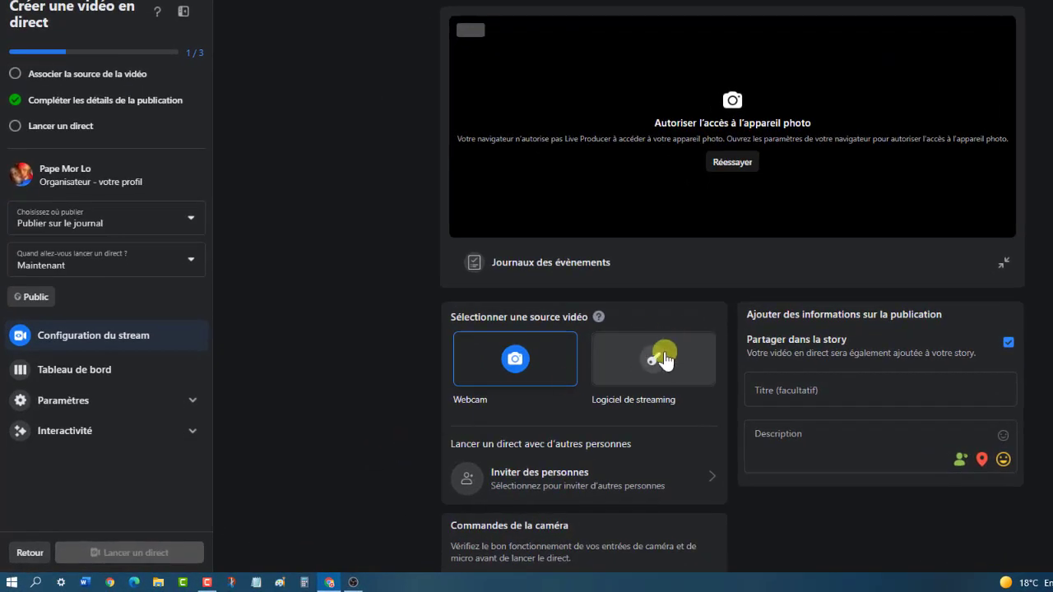
# Step: Choose Logiciel de streaming as the video source and go through the empty title and description fields
pyautogui.click(663, 363)
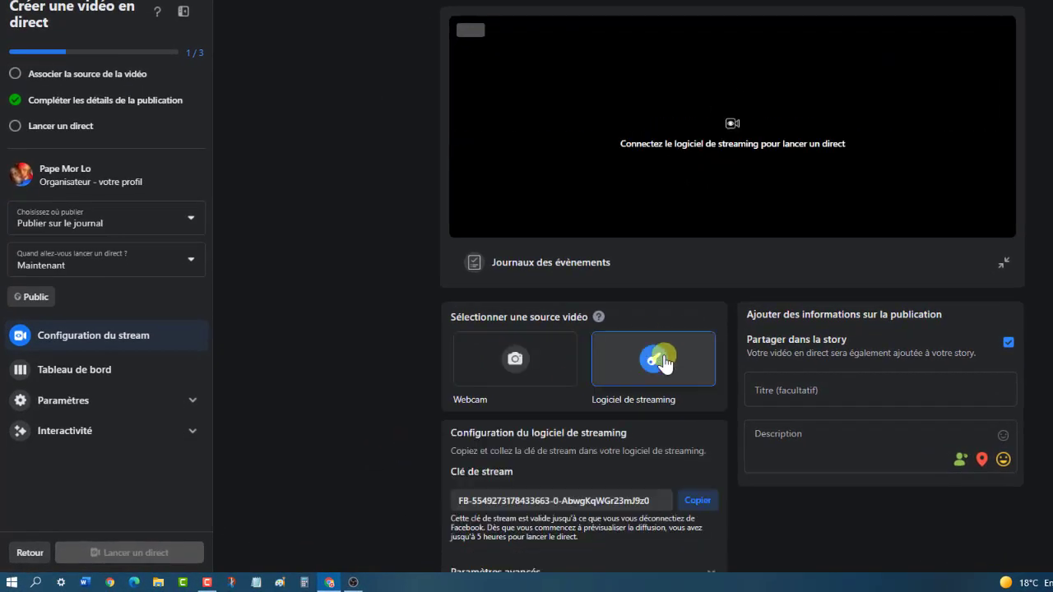
pyautogui.click(806, 392)
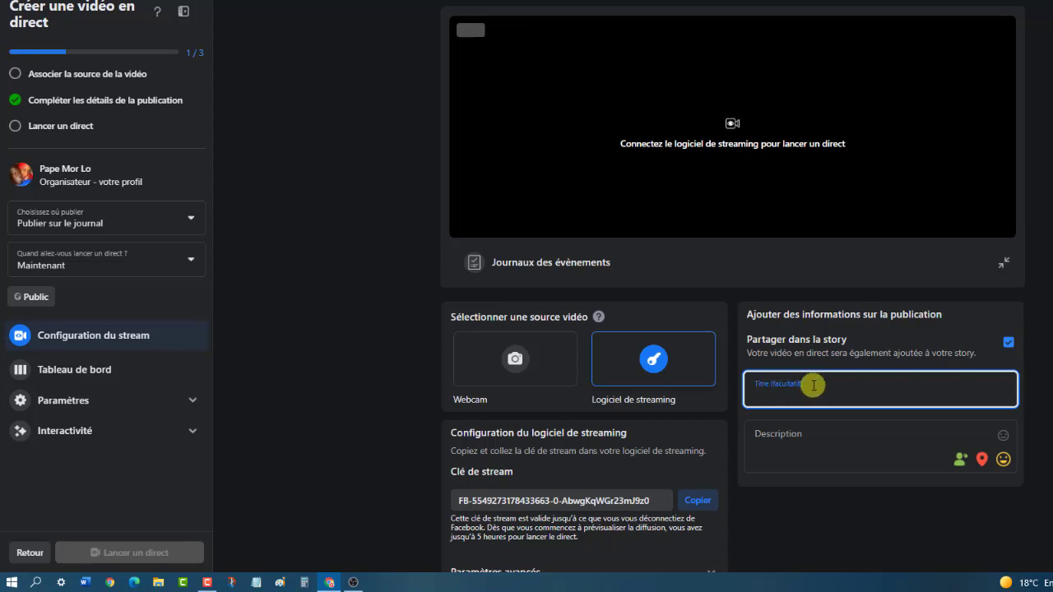
pyautogui.click(776, 429)
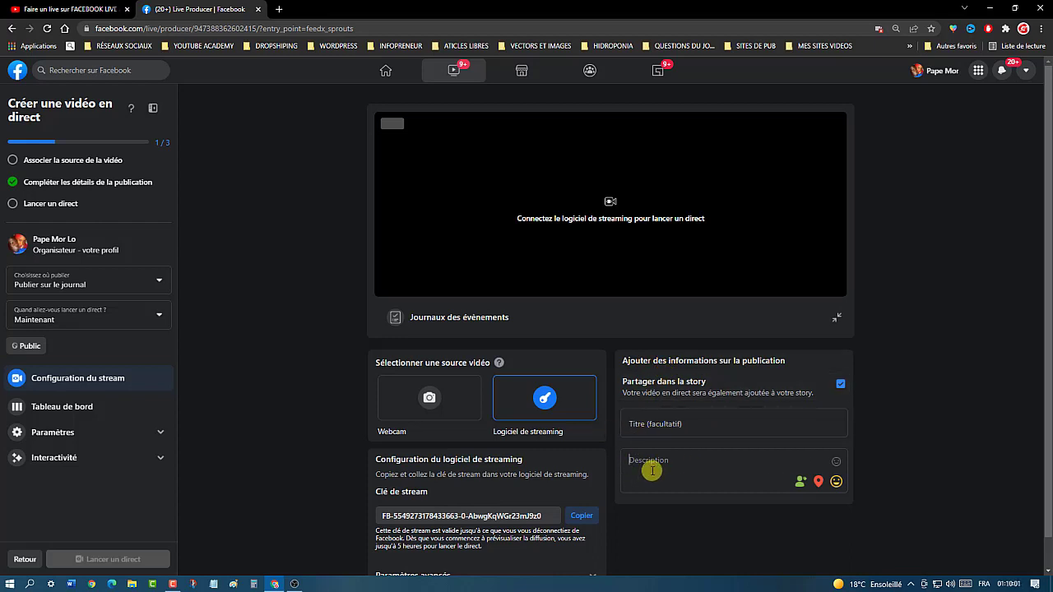
# Step: Copy the stream key for use in the streaming software
pyautogui.click(581, 520)
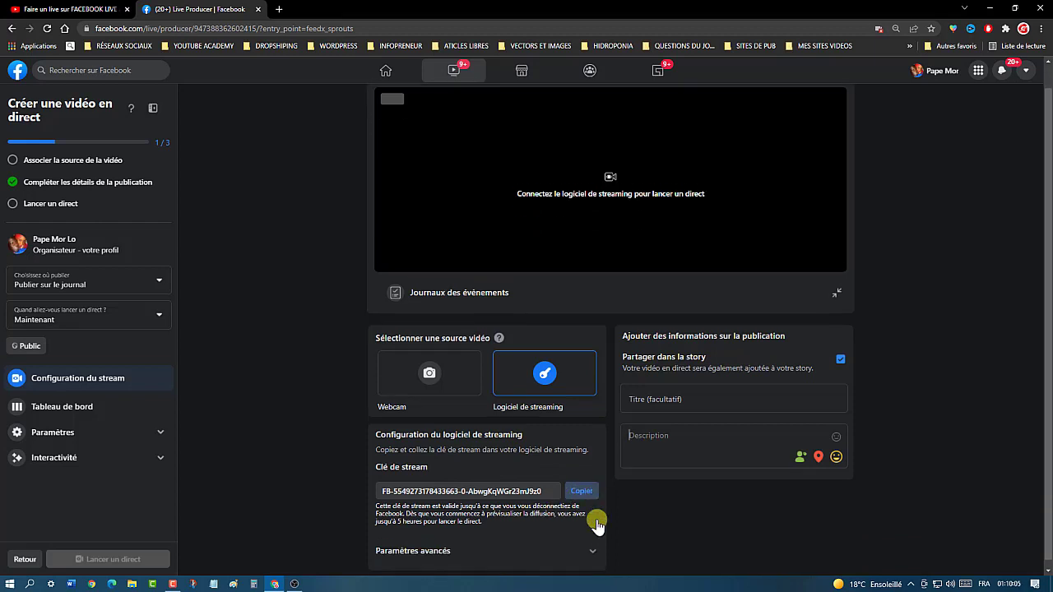
pyautogui.scroll(-1, 588, 520)
pyautogui.click(581, 487)
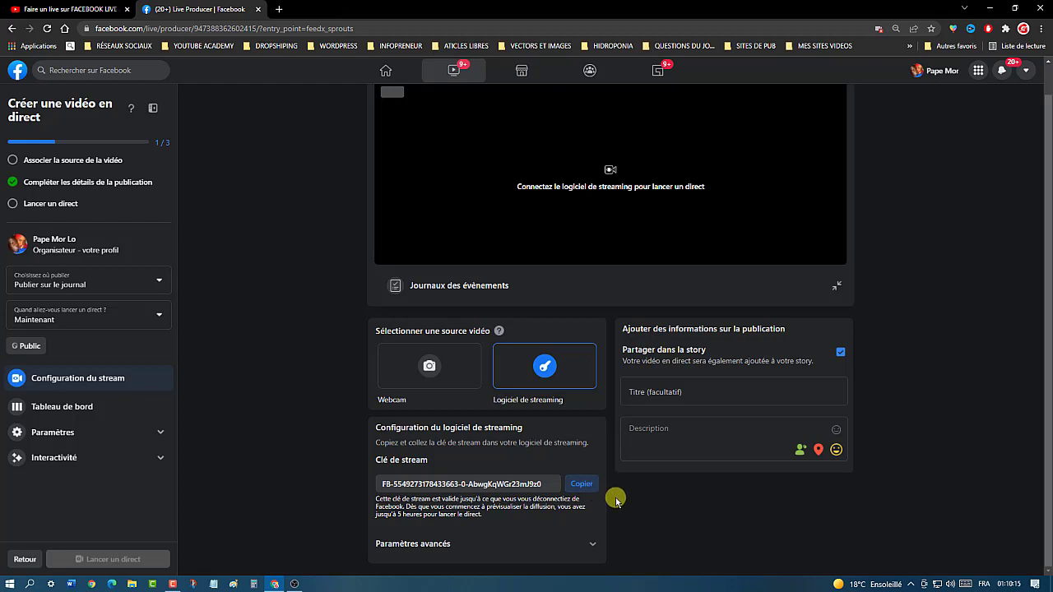
# Step: Expand the advanced streaming settings and examine the persistent key, backup stream and server URL options
pyautogui.click(592, 543)
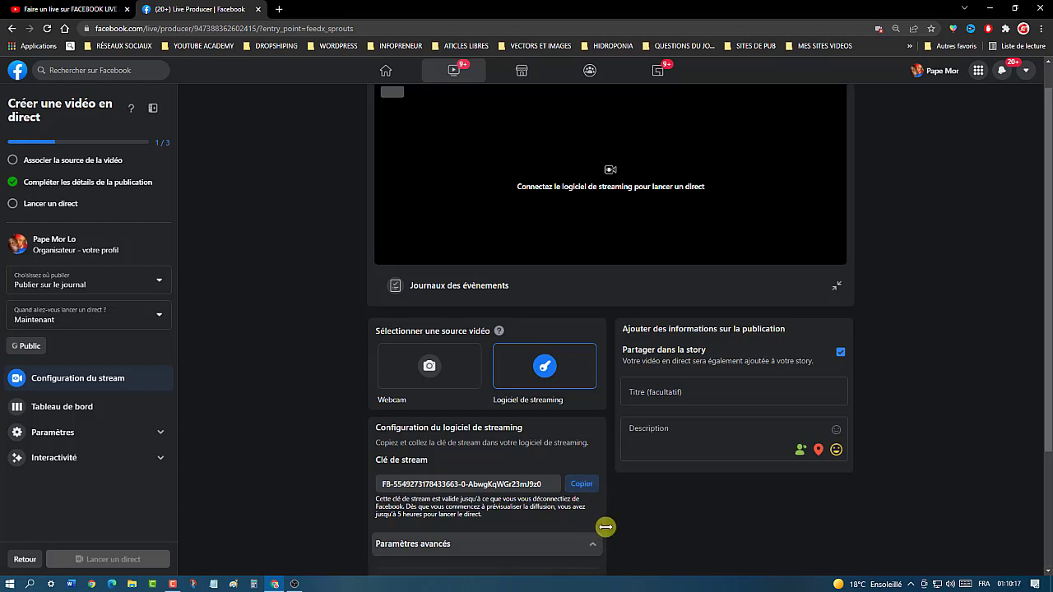
pyautogui.scroll(-1, 617, 528)
pyautogui.scroll(-2, 616, 528)
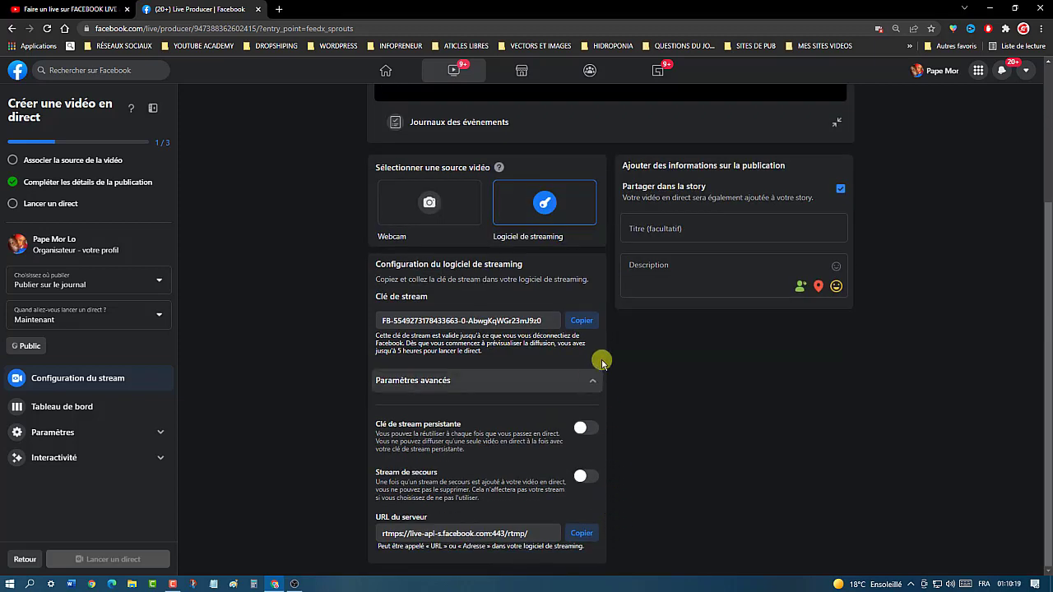
pyautogui.click(594, 383)
pyautogui.click(595, 544)
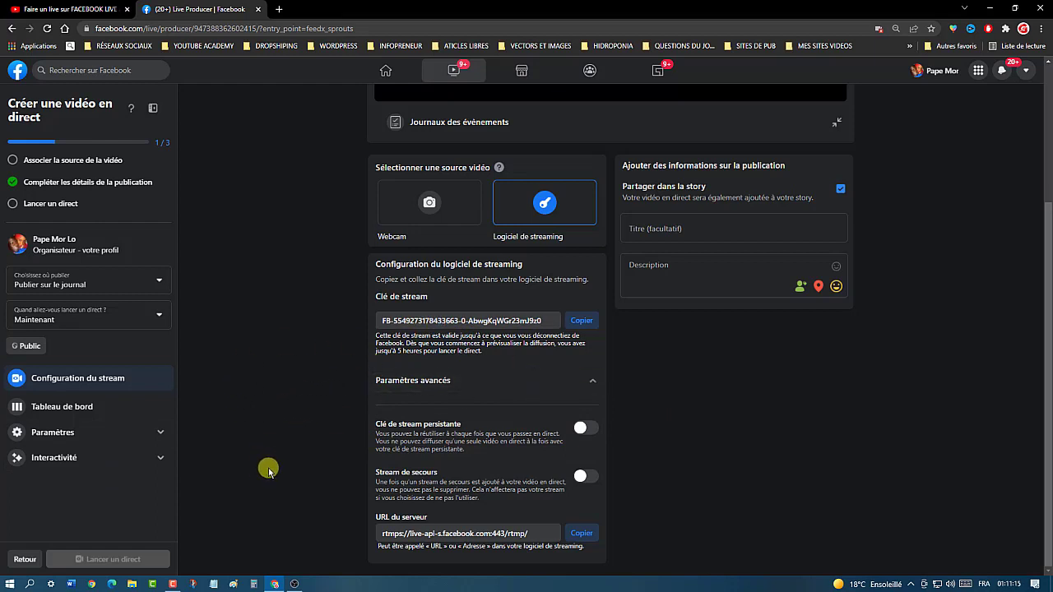
# Step: Examine the publishing destinations, including managed Pages and groups, leaving Publier sur le journal selected
pyautogui.scroll(2, 270, 475)
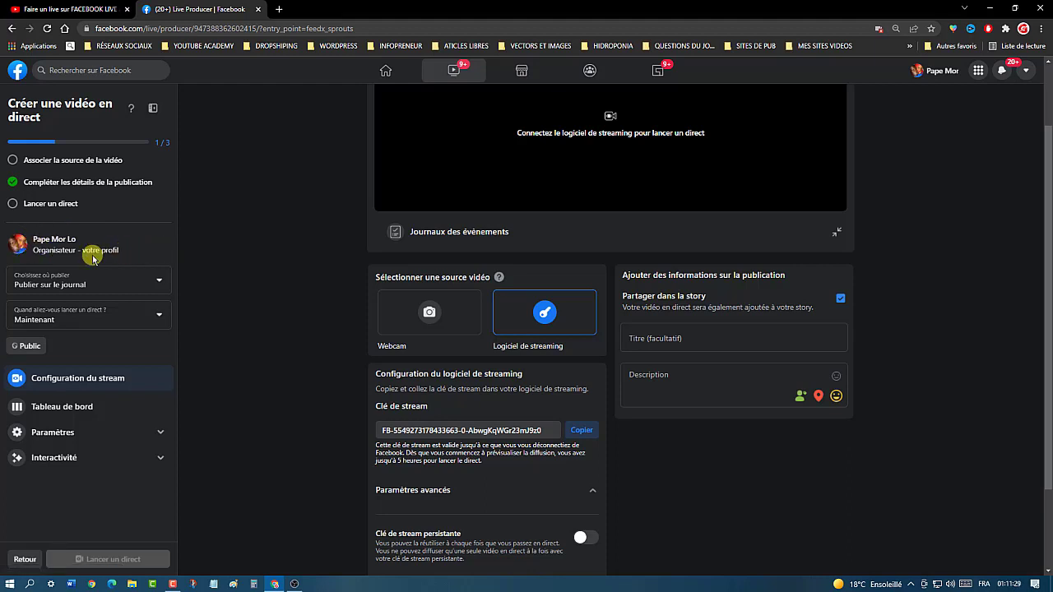
pyautogui.click(160, 281)
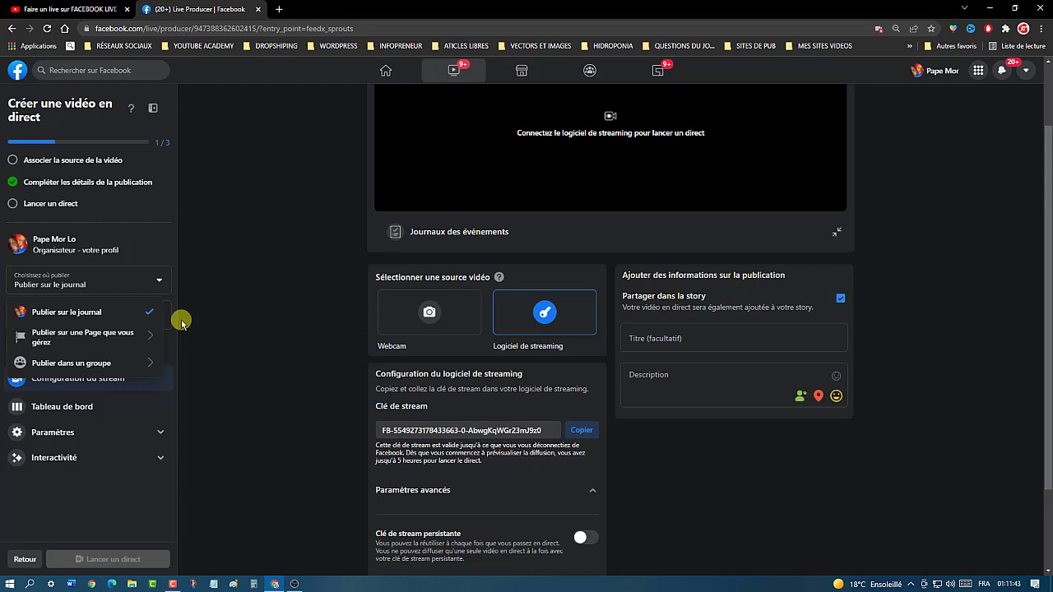
pyautogui.click(135, 337)
pyautogui.scroll(-5, 127, 345)
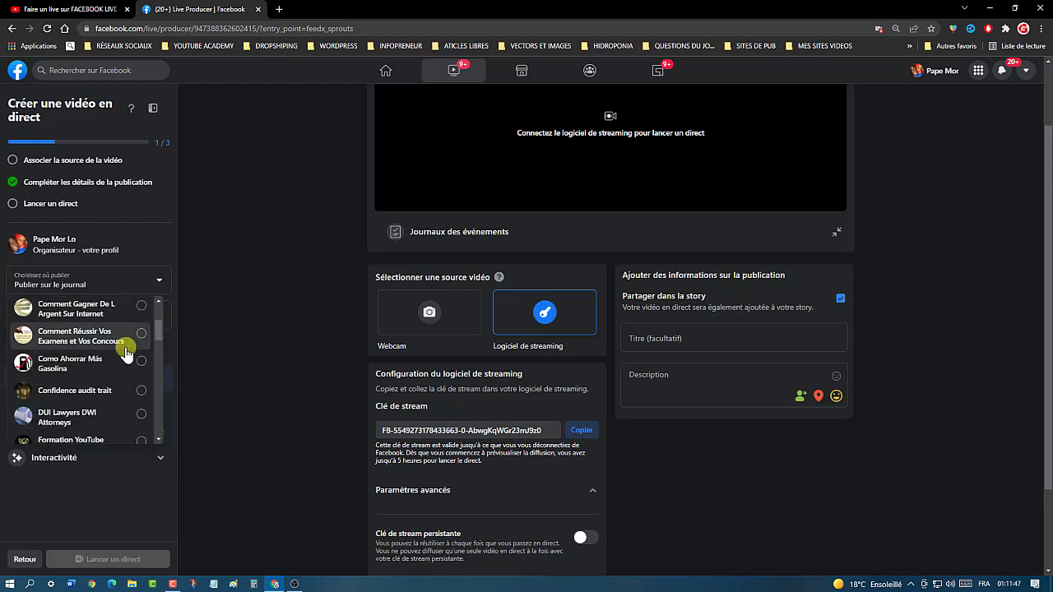
pyautogui.scroll(-2, 123, 352)
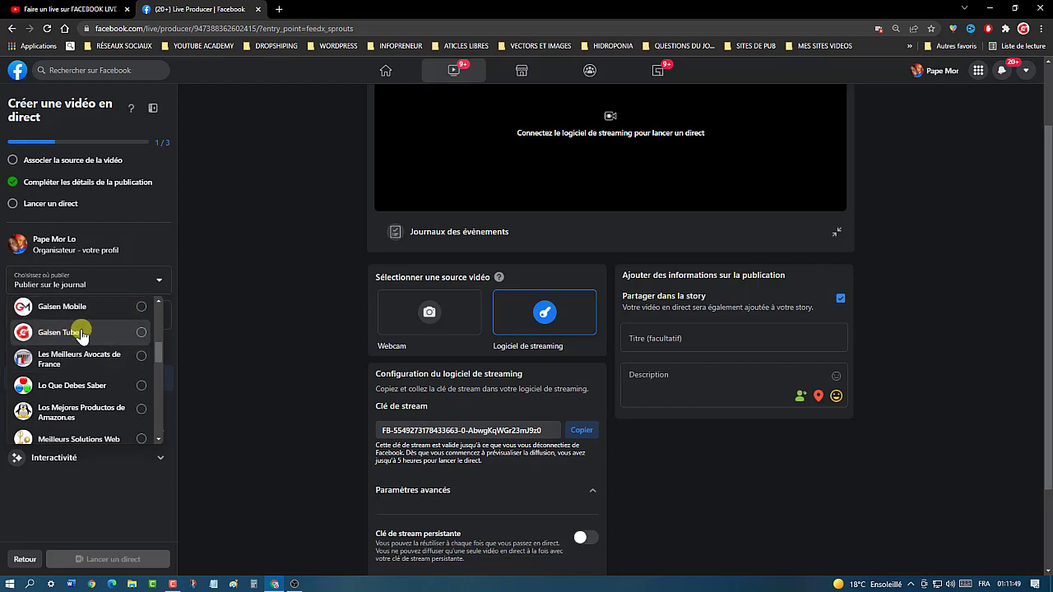
pyautogui.click(223, 338)
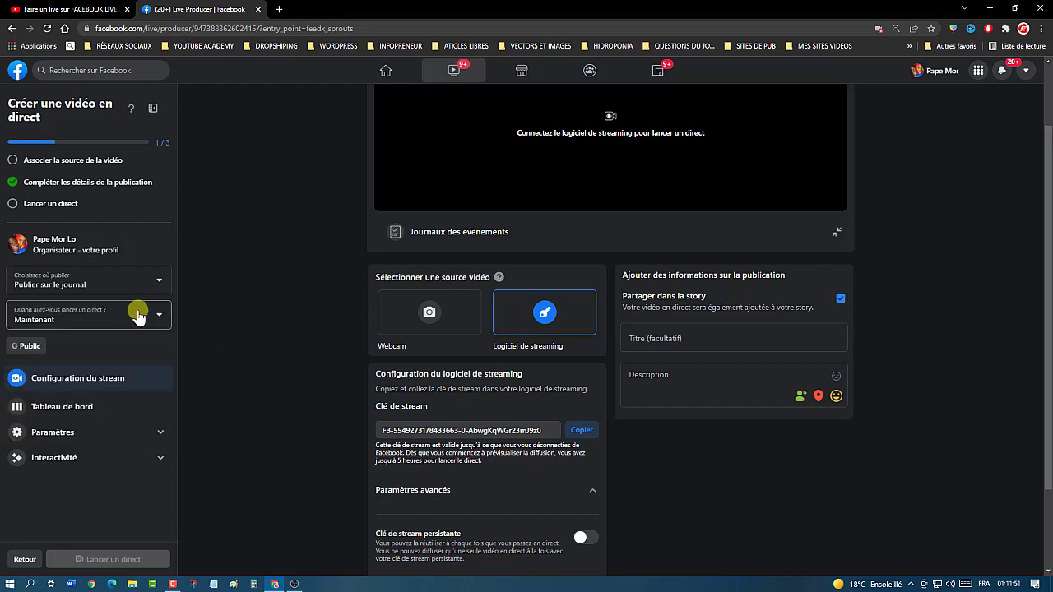
pyautogui.click(141, 282)
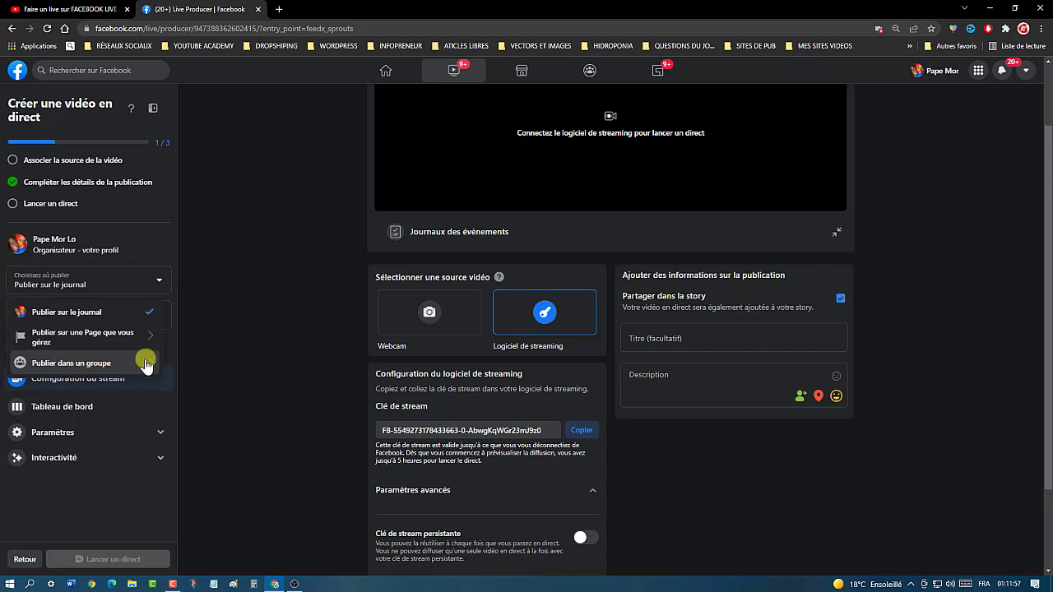
pyautogui.click(238, 348)
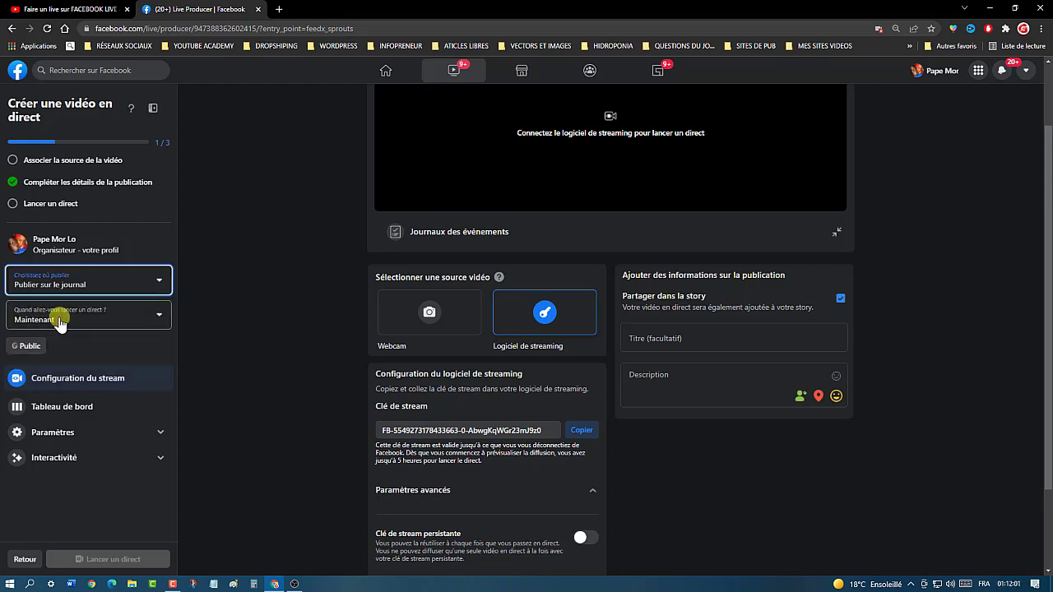
# Step: Keep the live start time at Maintenant and set the audience to Moi uniquement
pyautogui.click(153, 319)
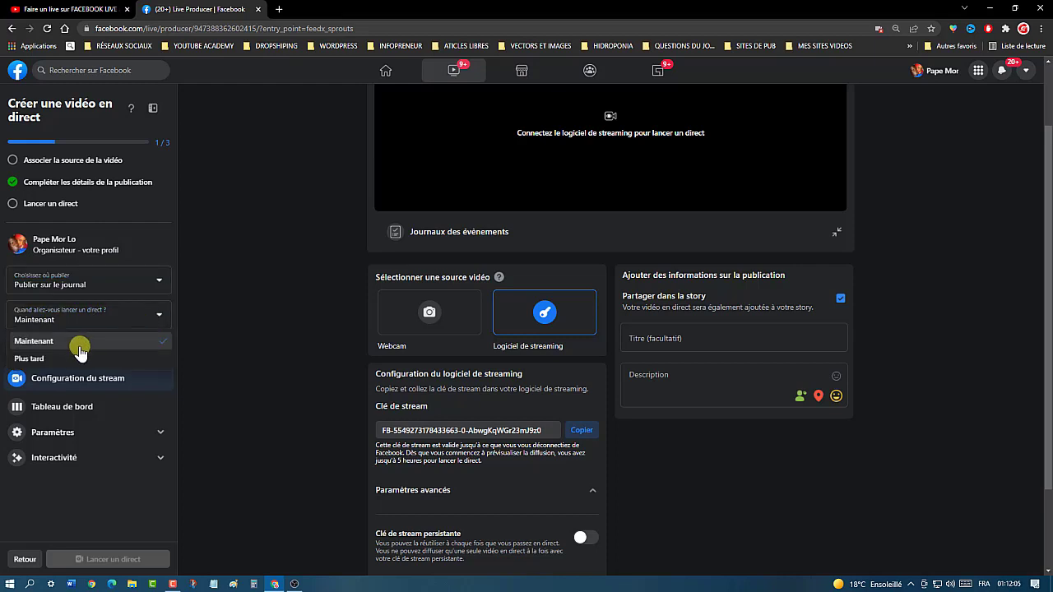
pyautogui.click(43, 343)
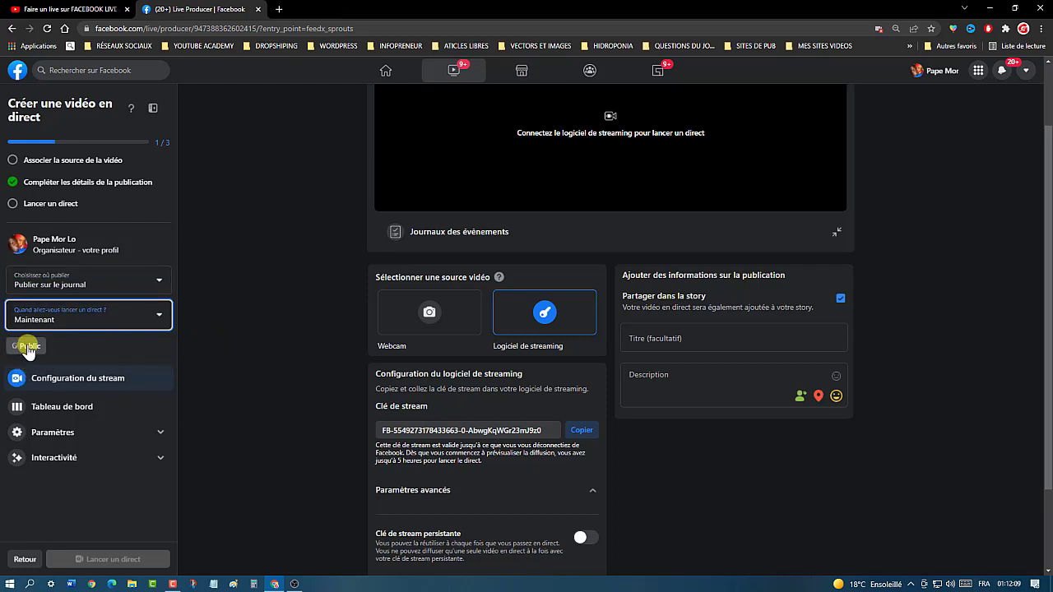
pyautogui.click(27, 347)
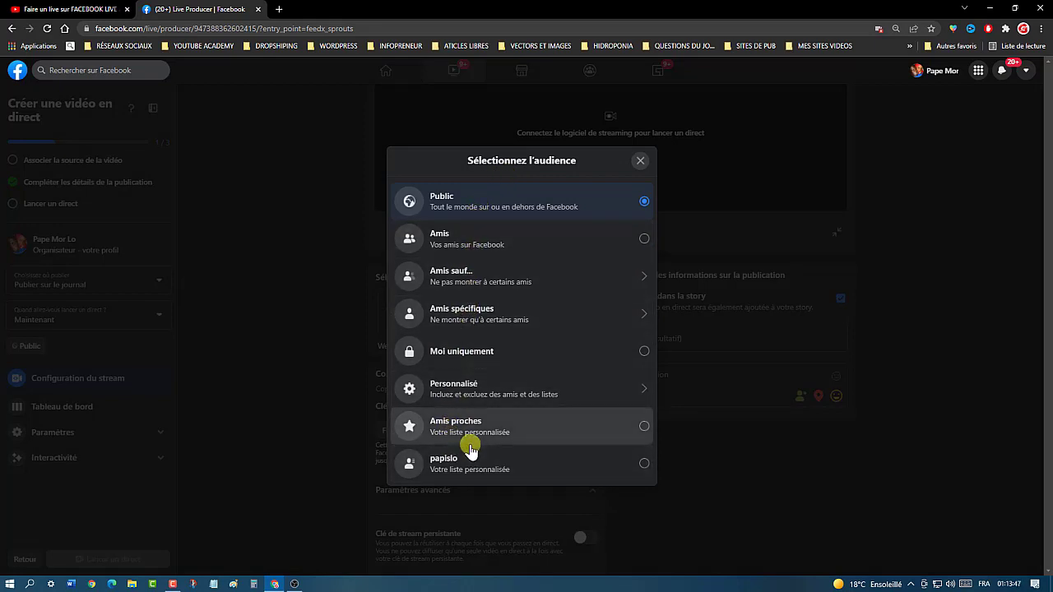
pyautogui.click(641, 160)
pyautogui.click(28, 348)
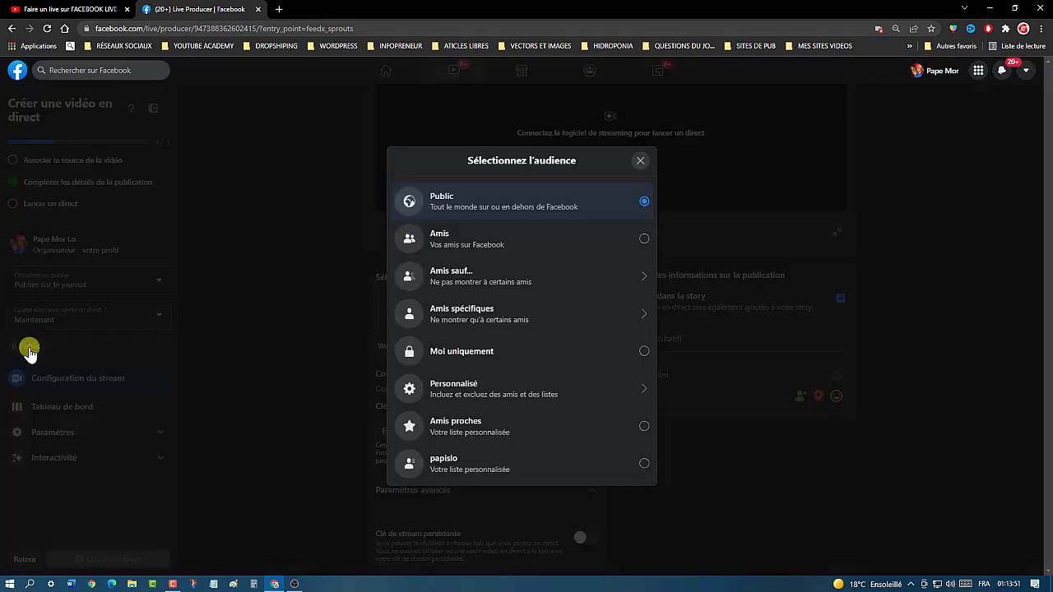
pyautogui.click(641, 352)
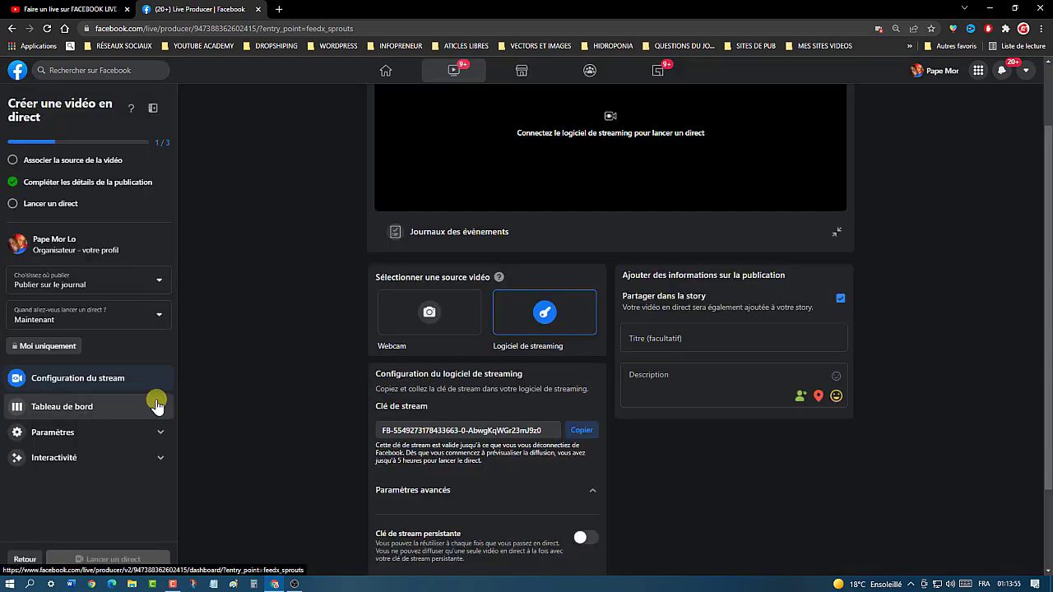
# Step: Review the dashboard and the Streams settings, including the streaming software's advanced parameters
pyautogui.click(110, 417)
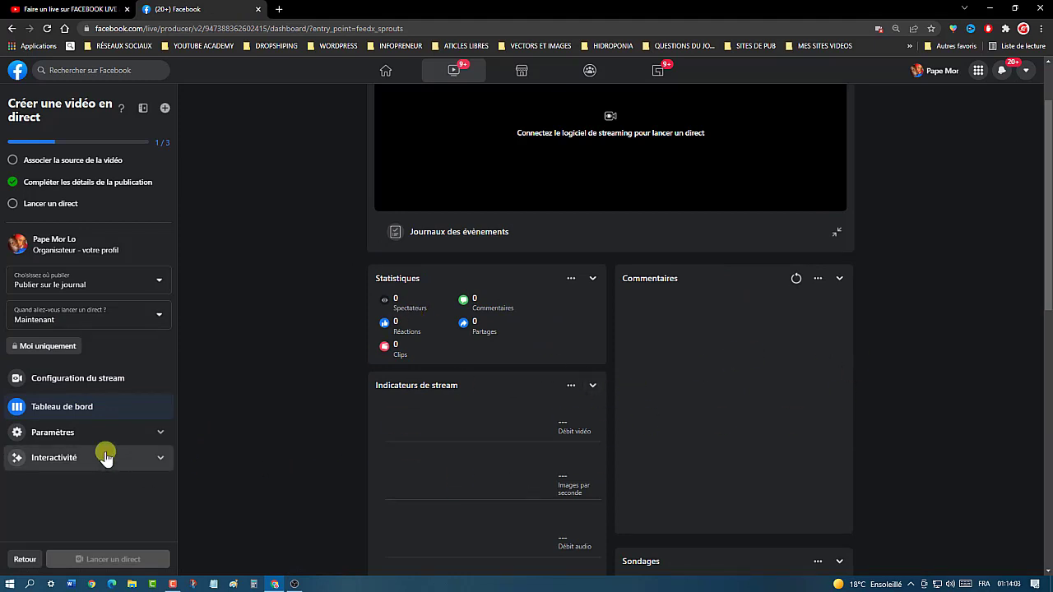
pyautogui.click(69, 433)
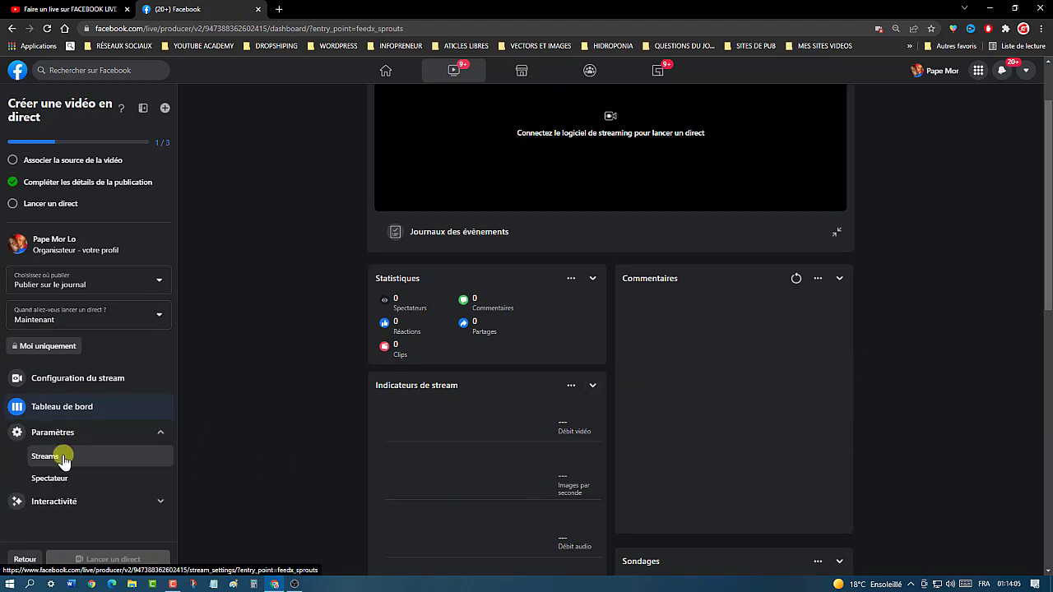
pyautogui.click(64, 459)
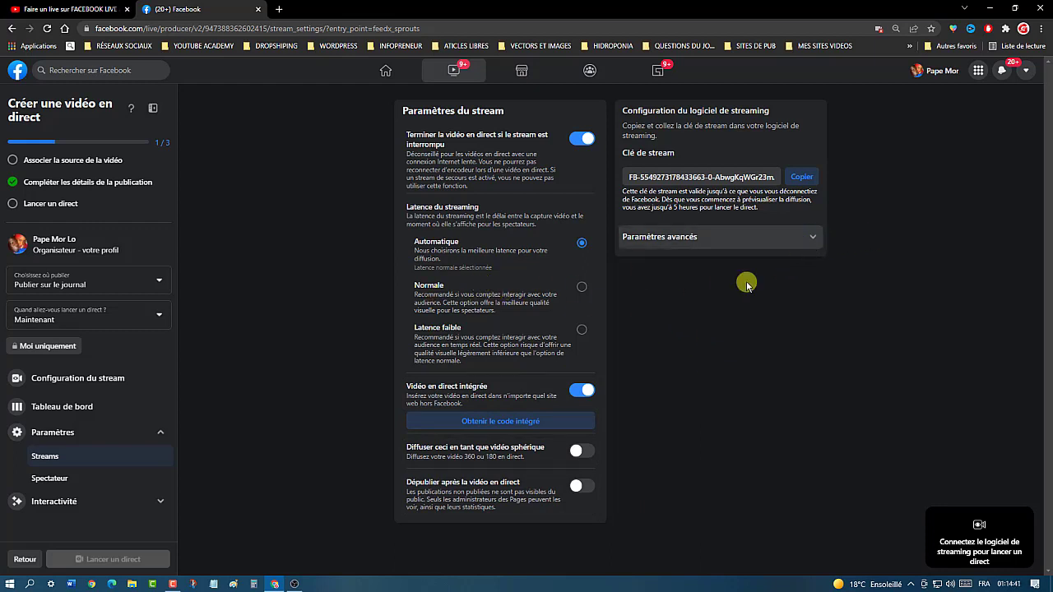
pyautogui.click(812, 239)
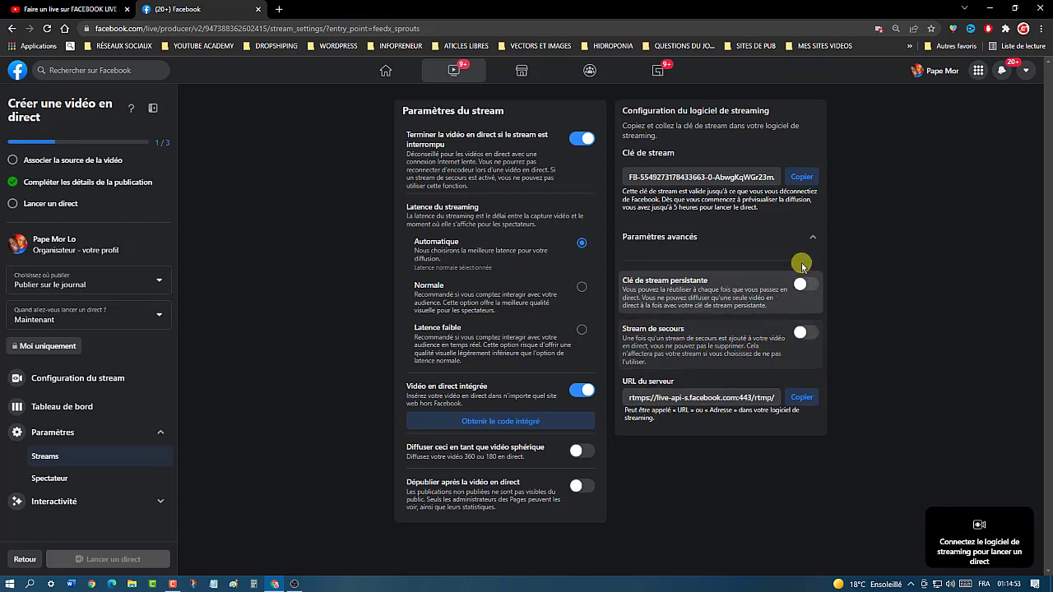
pyautogui.click(812, 237)
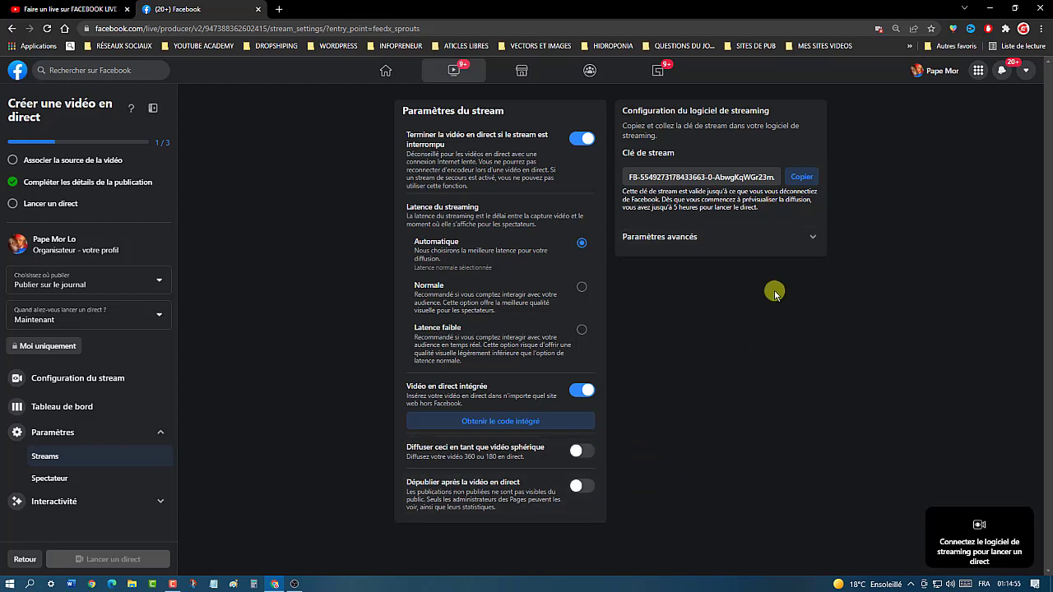
# Step: Review the Spectateur settings and open the Sondages page among the interactivity tools
pyautogui.click(65, 479)
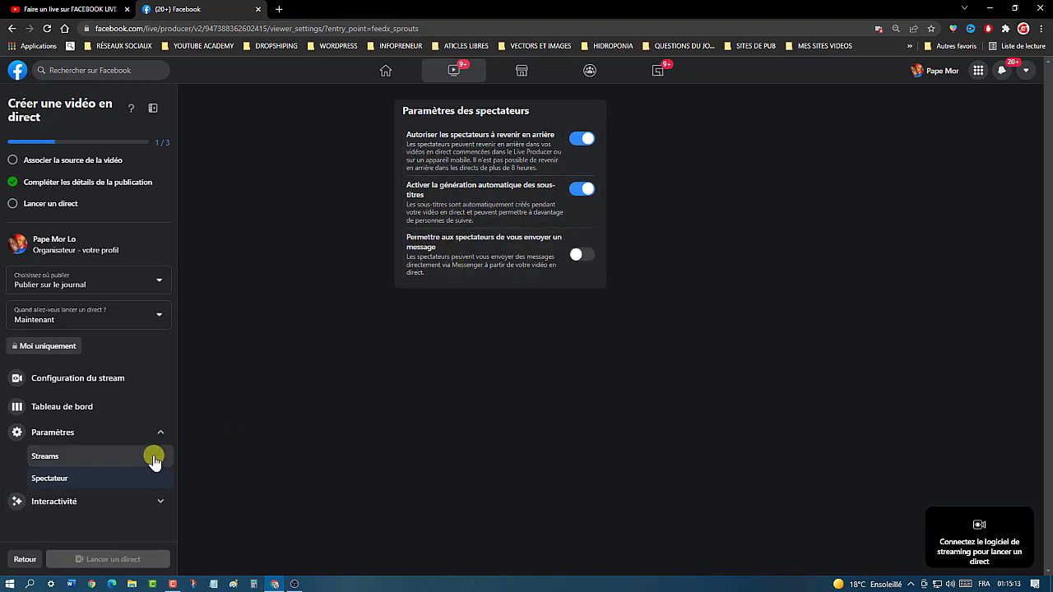
pyautogui.click(98, 506)
pyautogui.scroll(-1, 99, 507)
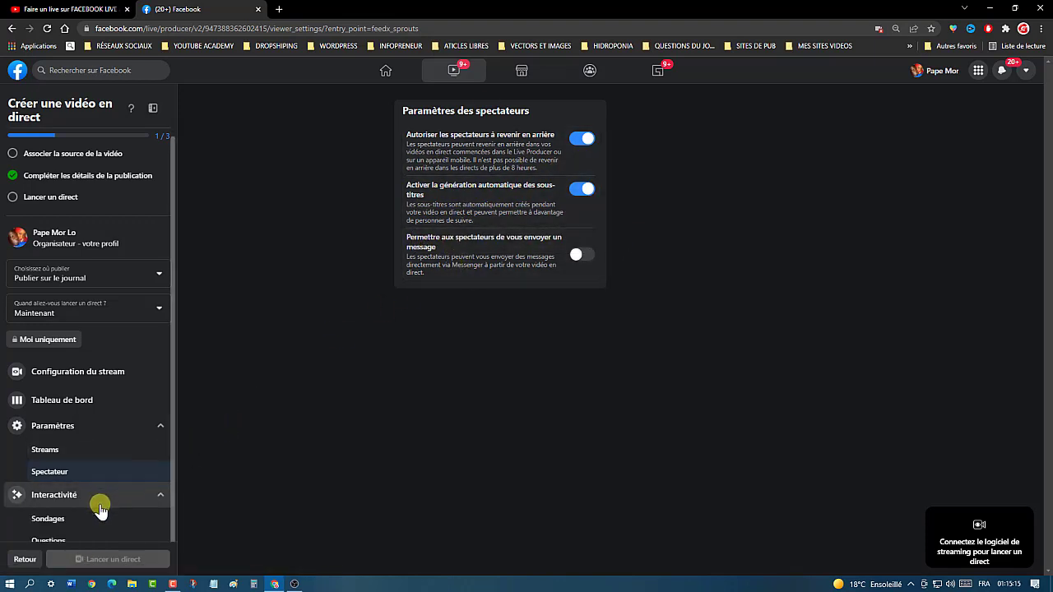
pyautogui.click(71, 471)
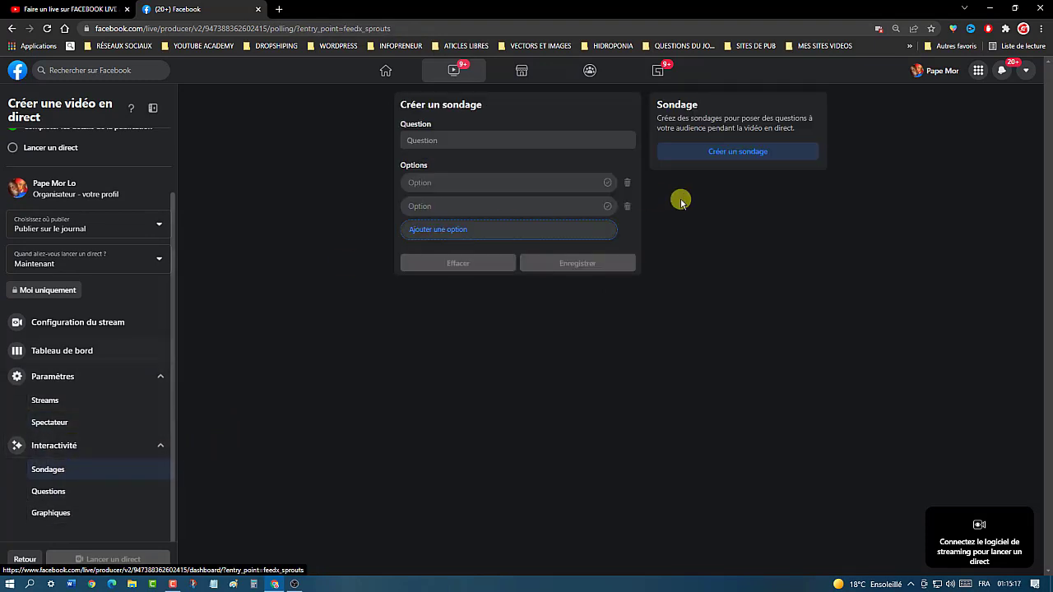
# Step: View the Questions page and choose Station as the graphics package for the live video
pyautogui.click(81, 493)
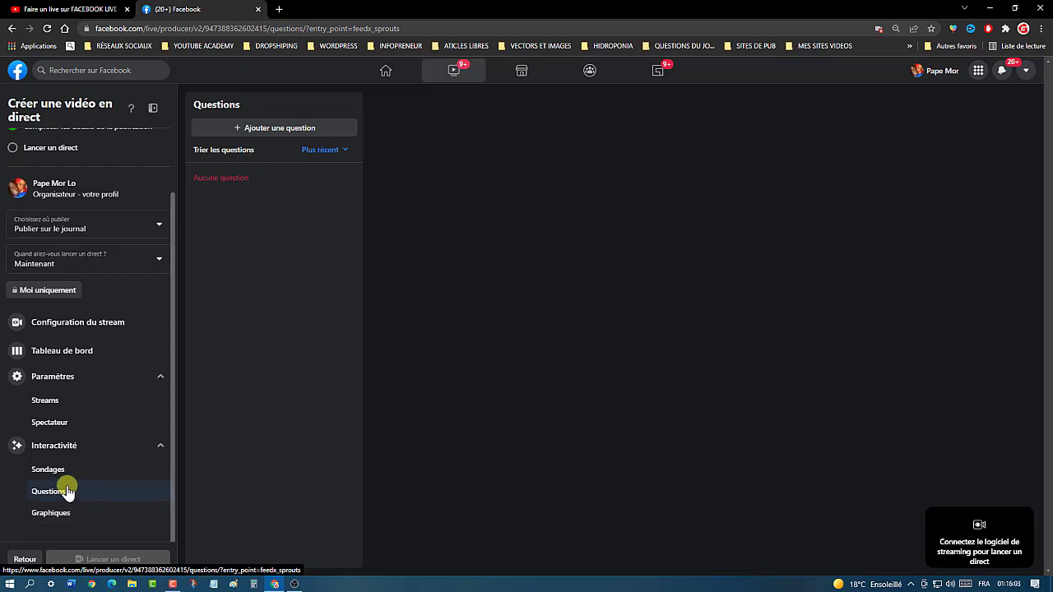
pyautogui.click(64, 514)
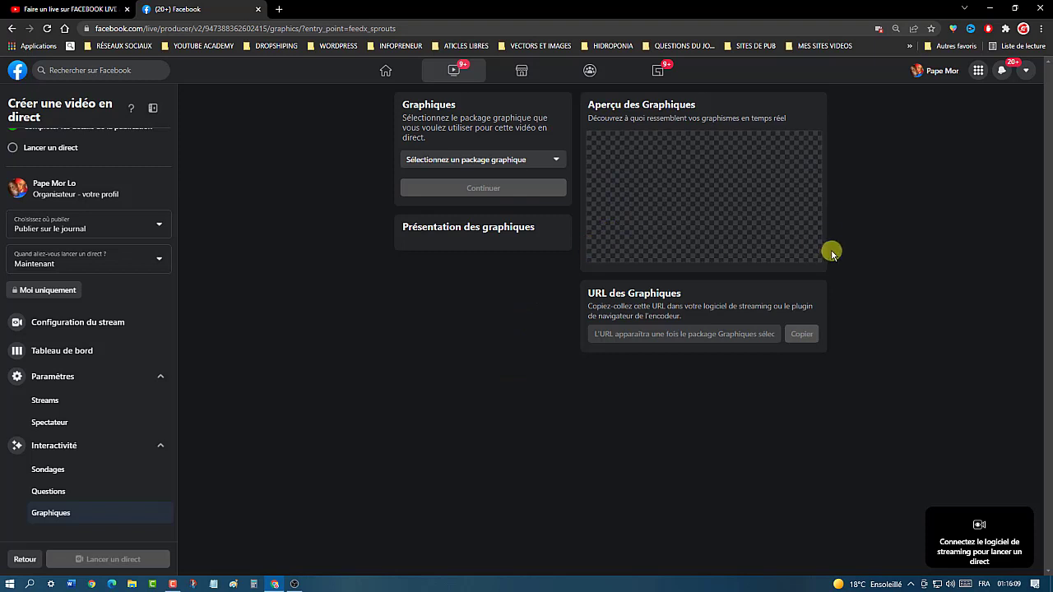
pyautogui.click(504, 161)
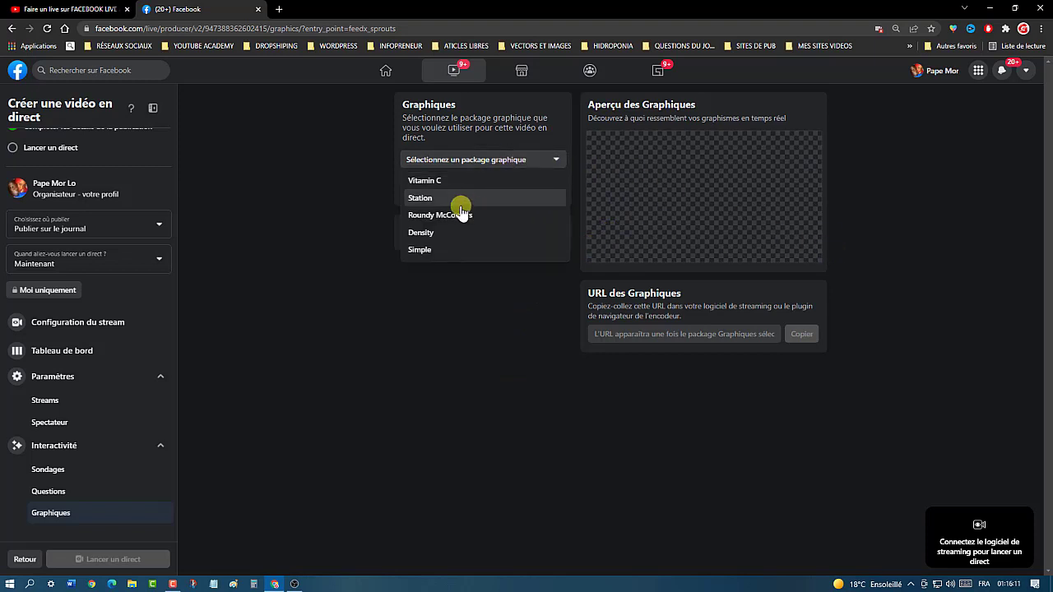
pyautogui.click(436, 204)
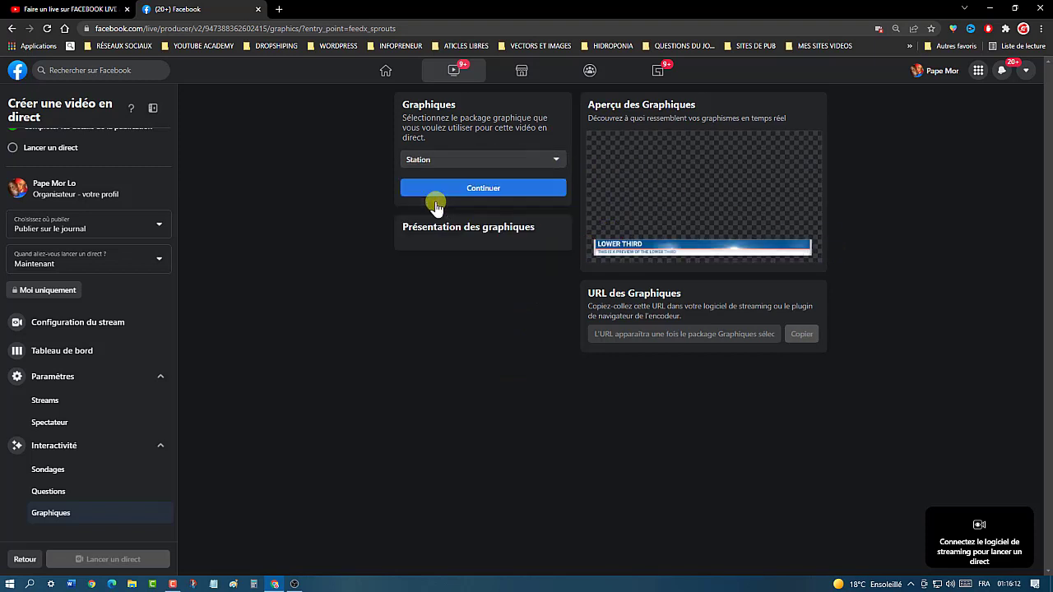
pyautogui.click(486, 188)
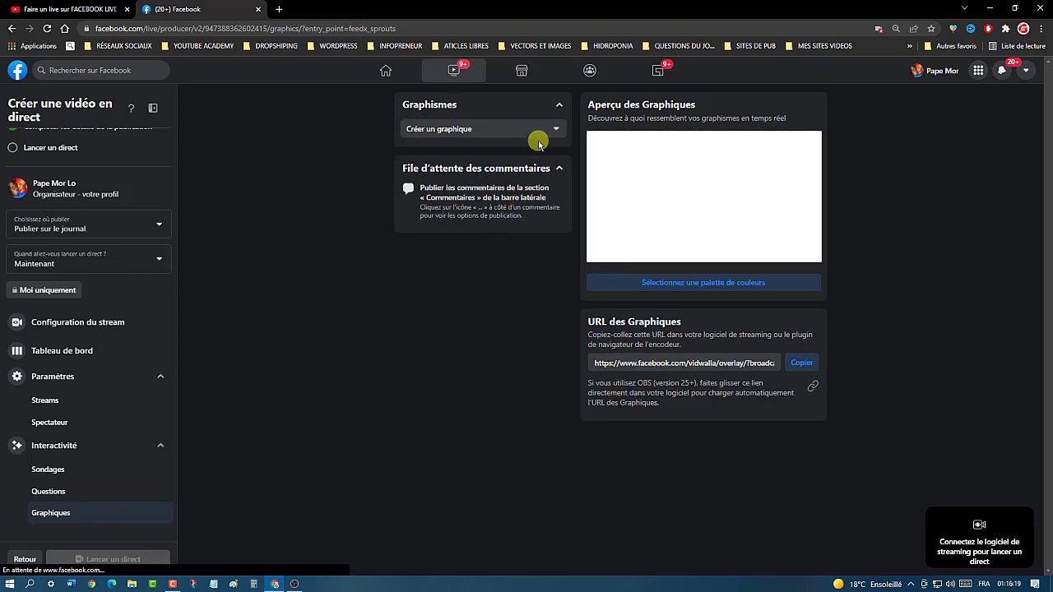
# Step: Apply the Blue Monday colour palette to the live video's graphics
pyautogui.click(722, 282)
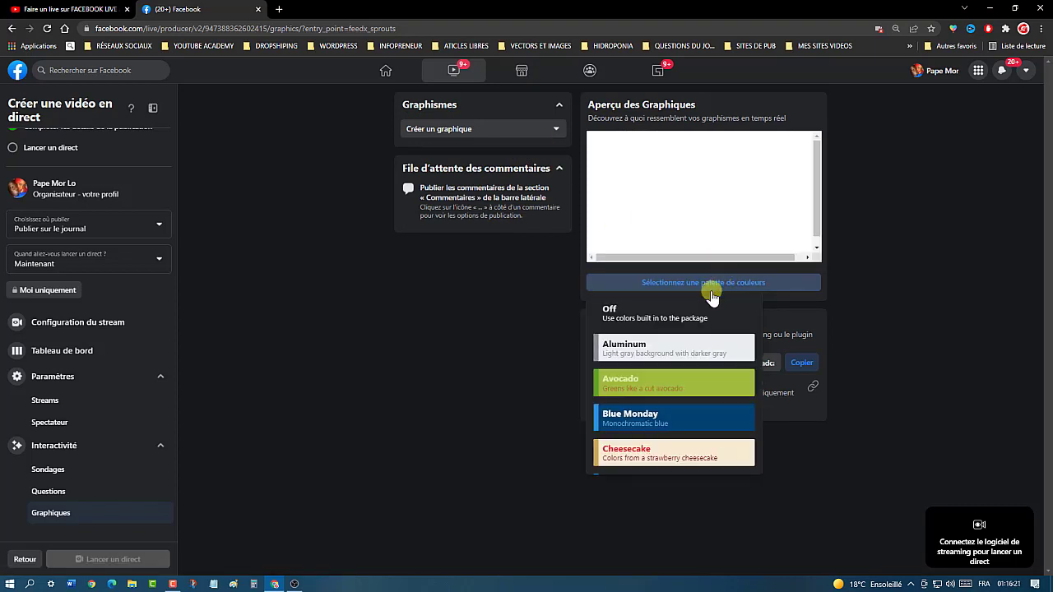
pyautogui.click(676, 418)
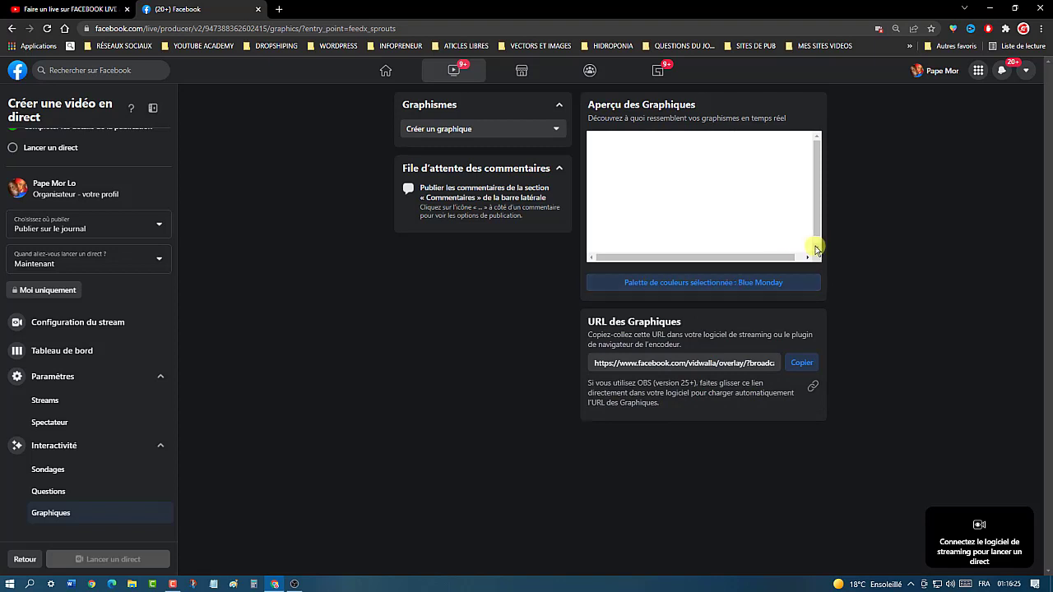
pyautogui.moveTo(817, 221); pyautogui.dragTo(815, 236)
pyautogui.click(804, 371)
# Step: Create a Custom image (full-screen) graphic from hand-pencil-drawing-sketch-wallpaper-preview.jpg, save it and publish it
pyautogui.click(557, 130)
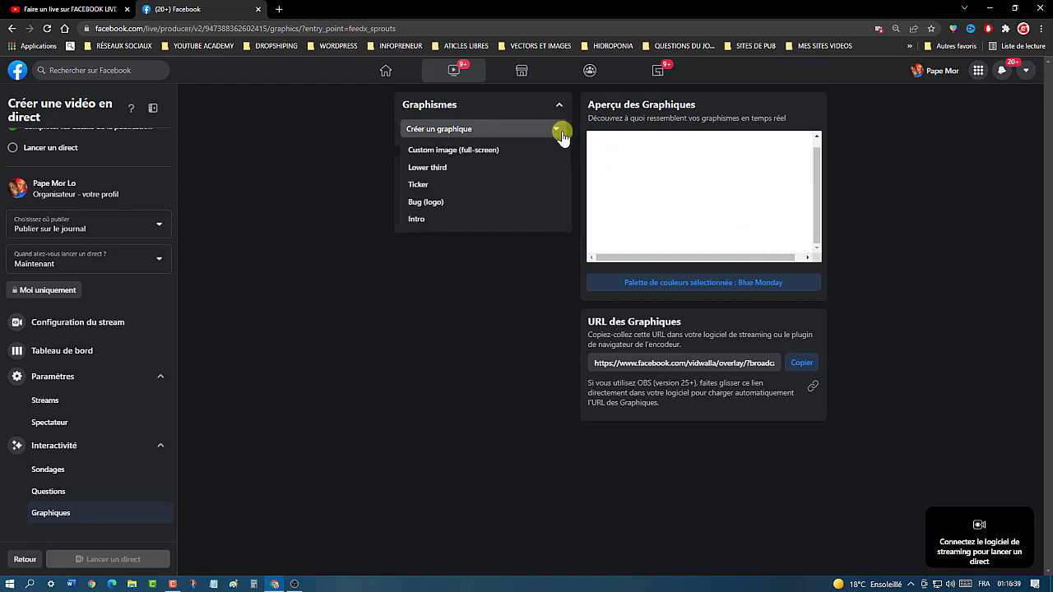
pyautogui.click(380, 295)
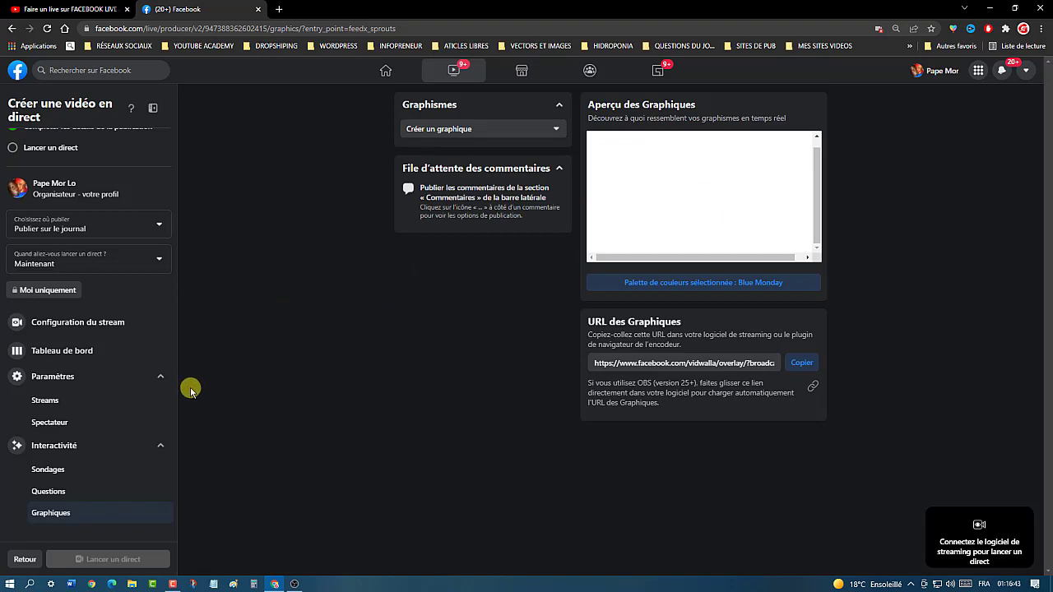
pyautogui.click(531, 129)
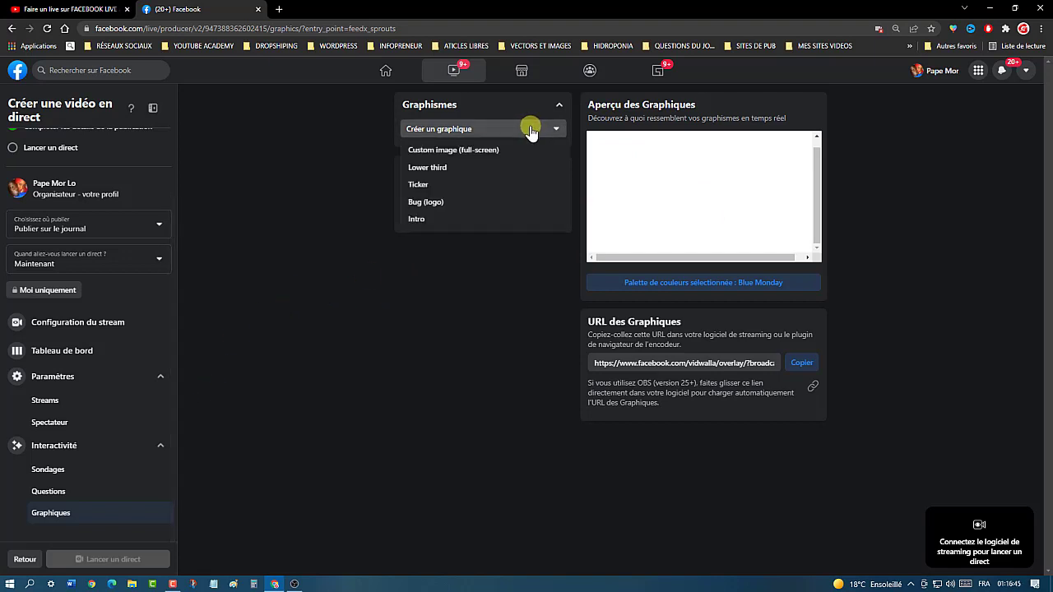
pyautogui.click(472, 152)
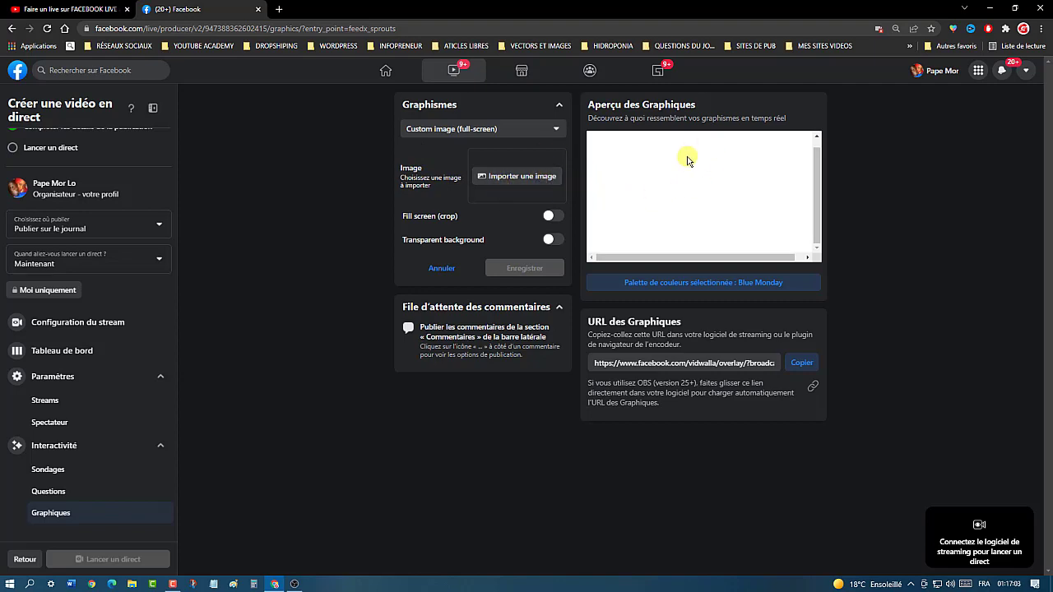
pyautogui.click(532, 178)
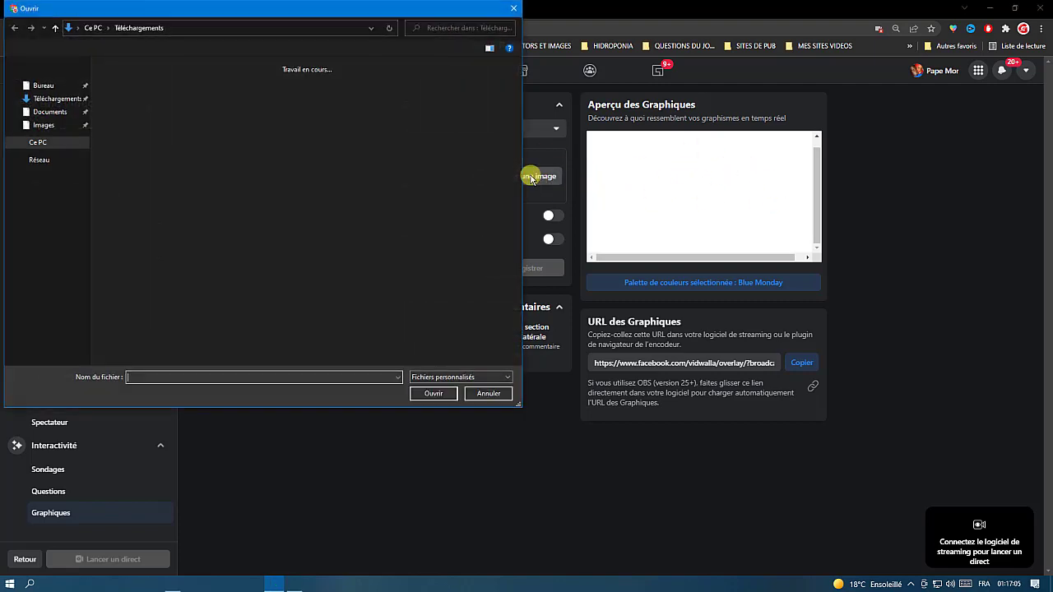
pyautogui.doubleClick(420, 303)
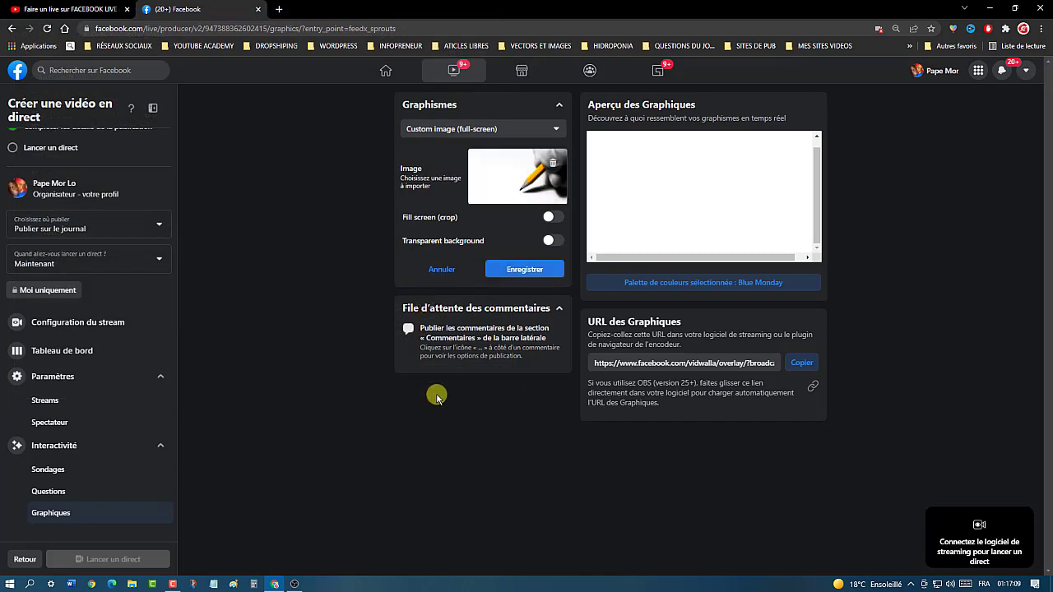
pyautogui.click(527, 270)
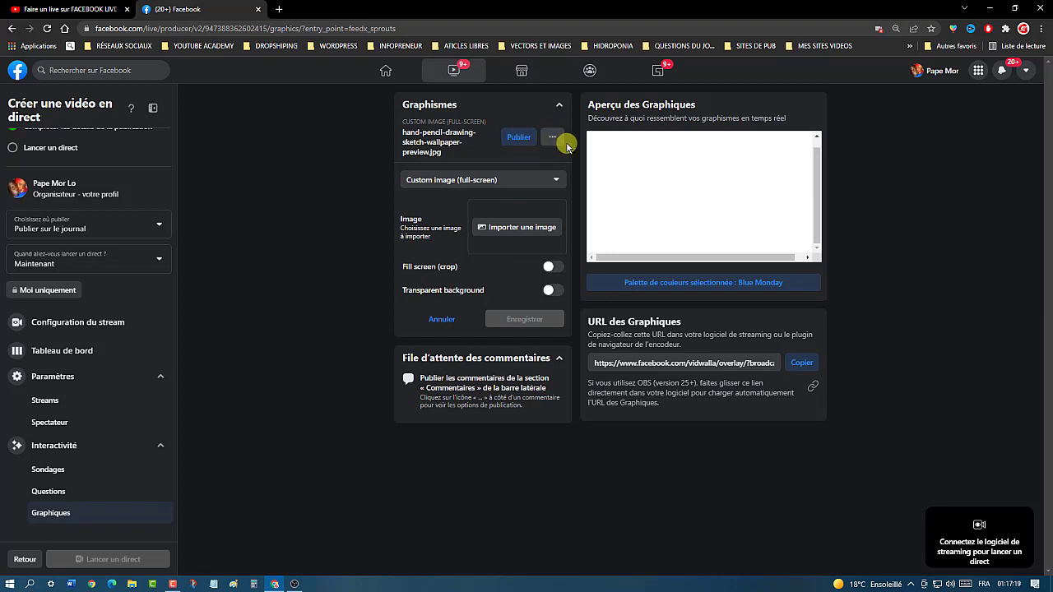
pyautogui.click(521, 137)
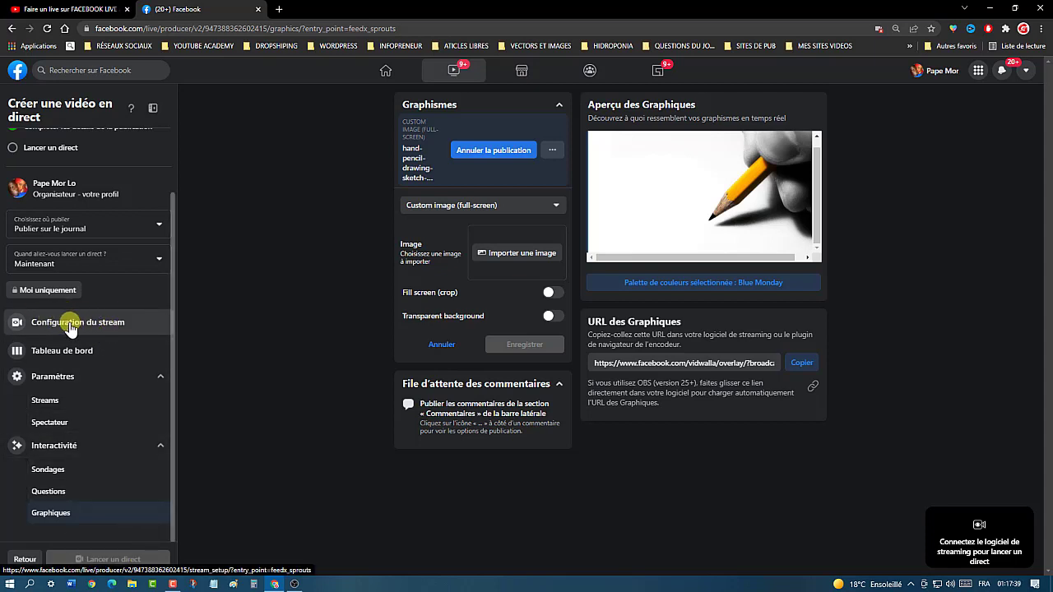
# Step: Copy the stream key from the Configuration du stream page and minimize the browser
pyautogui.click(70, 327)
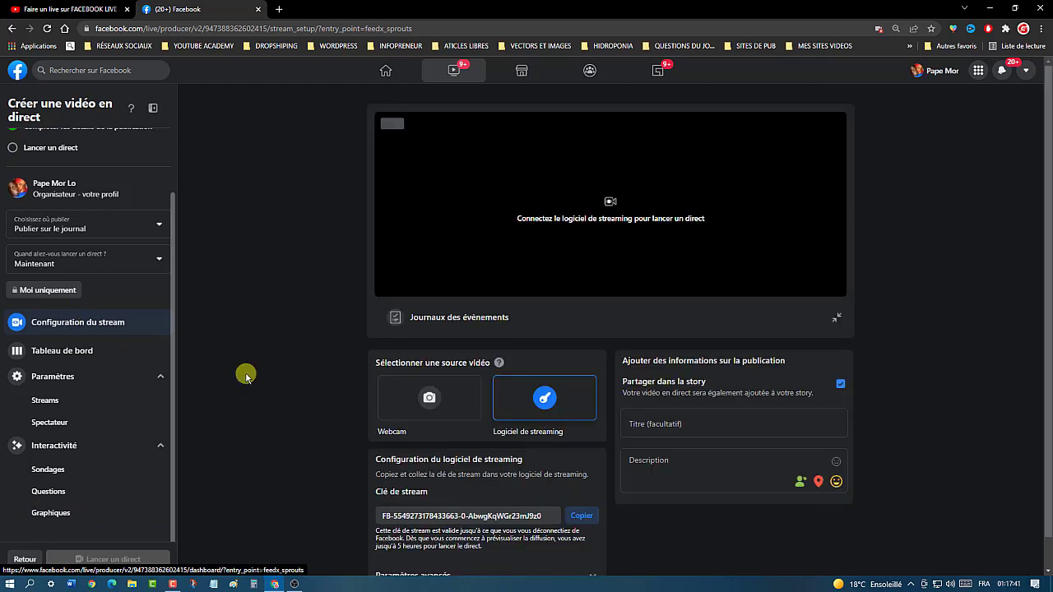
pyautogui.click(584, 516)
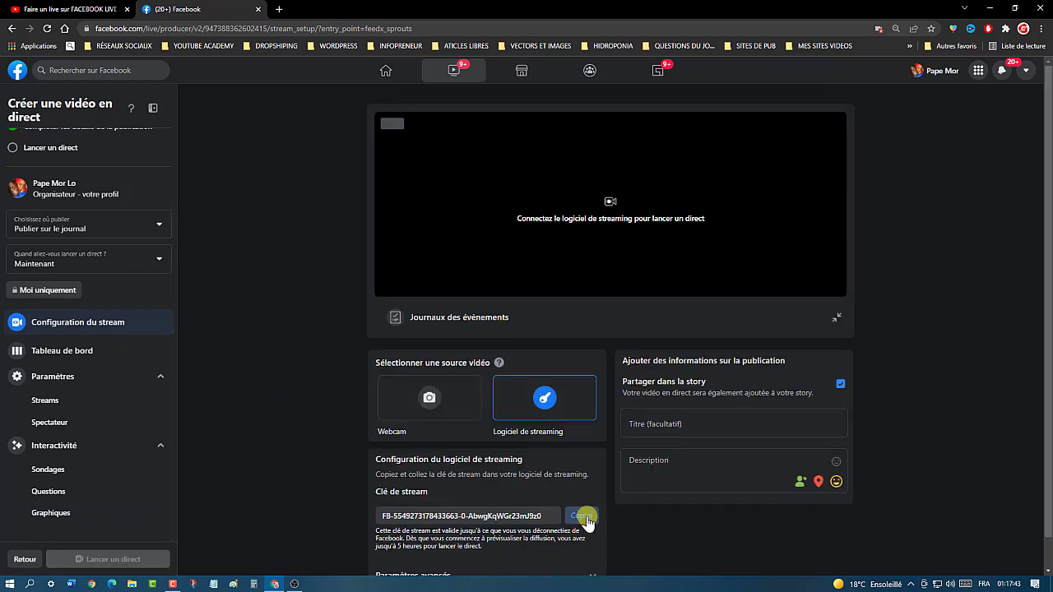
pyautogui.click(992, 9)
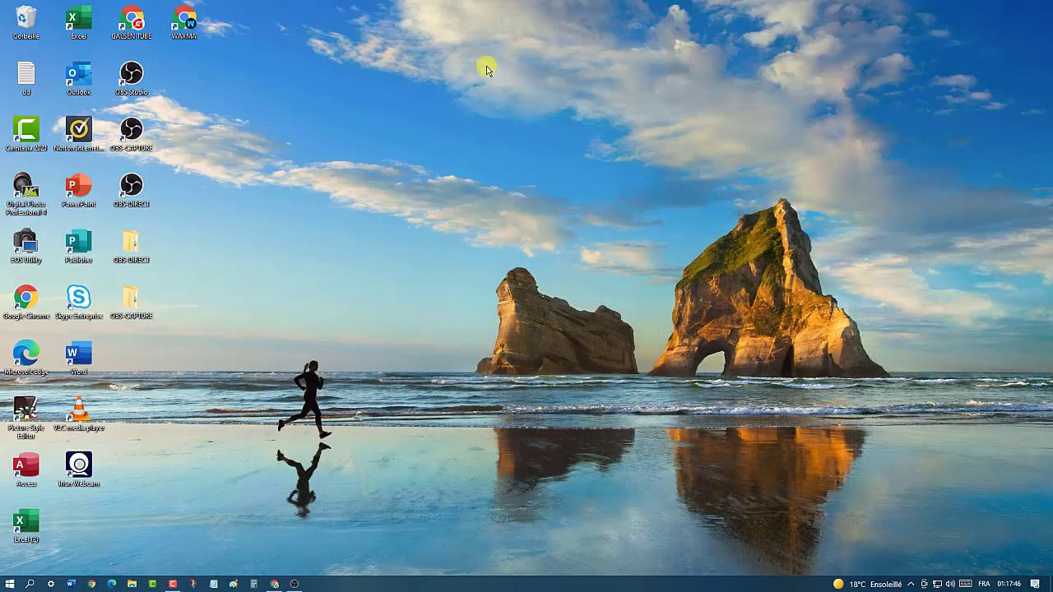
# Step: Switch to OBS and set the streaming service to Facebook Live in the stream settings
pyautogui.click(293, 584)
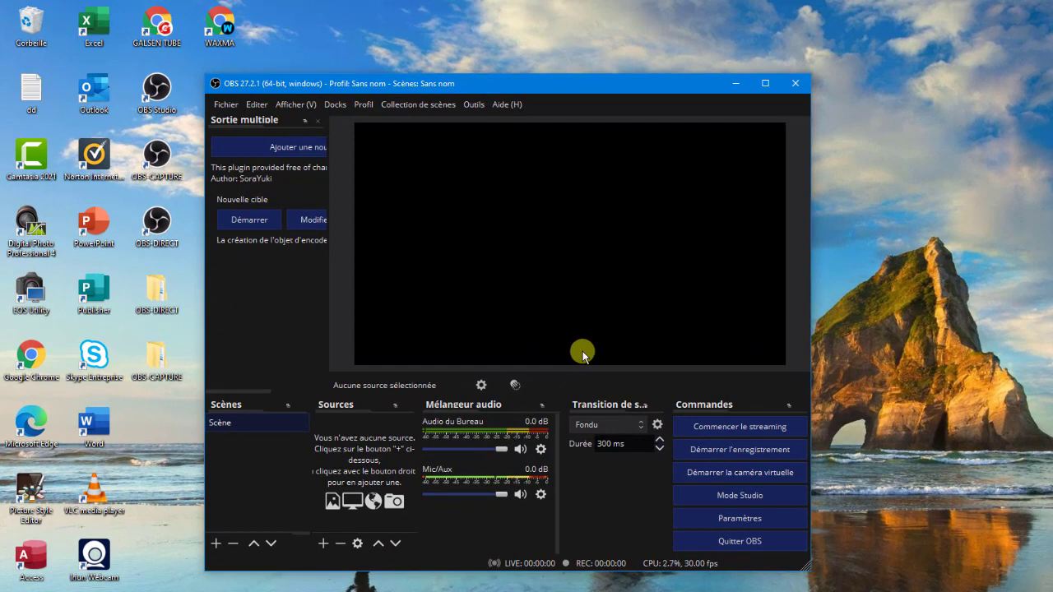
pyautogui.click(746, 520)
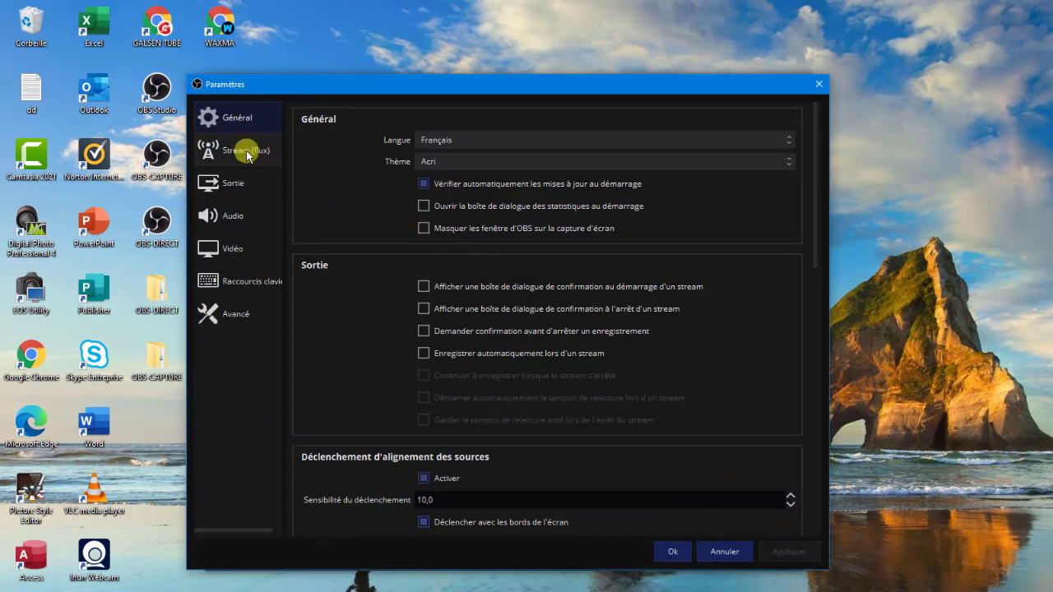
pyautogui.click(247, 154)
pyautogui.click(475, 120)
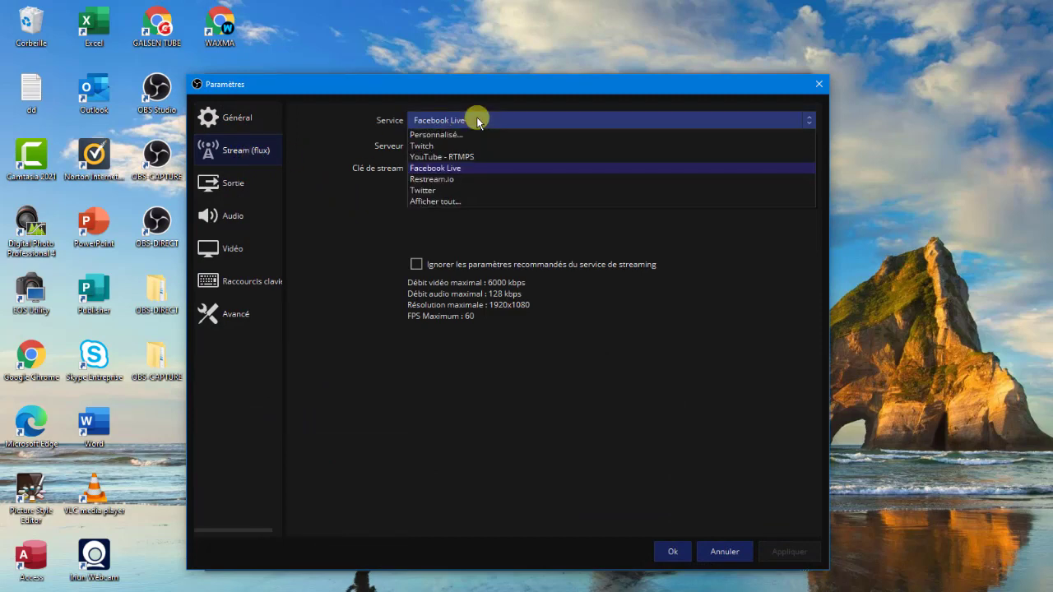
pyautogui.click(465, 156)
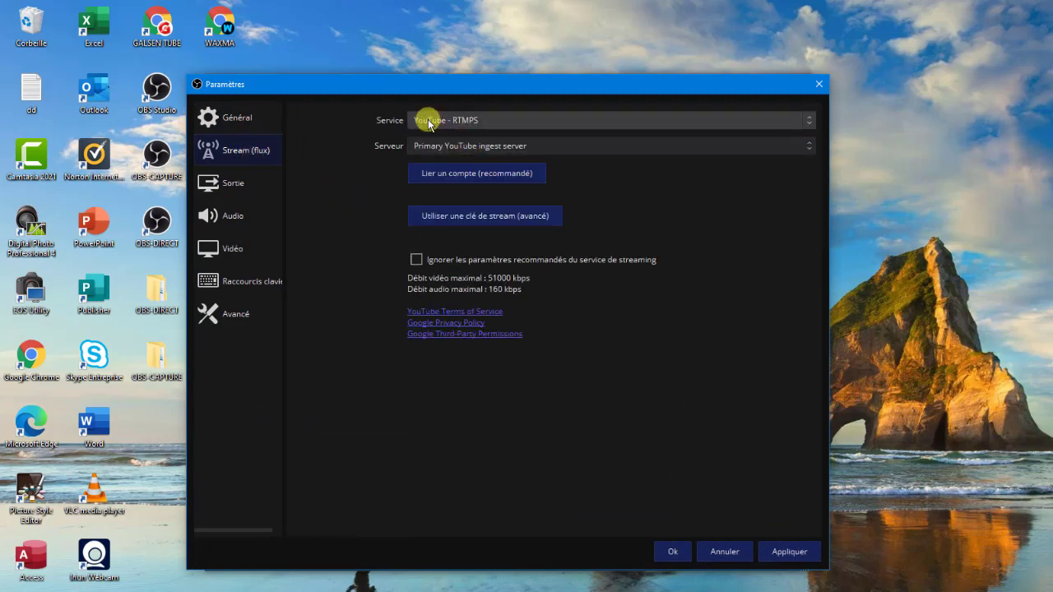
pyautogui.click(498, 121)
pyautogui.click(465, 168)
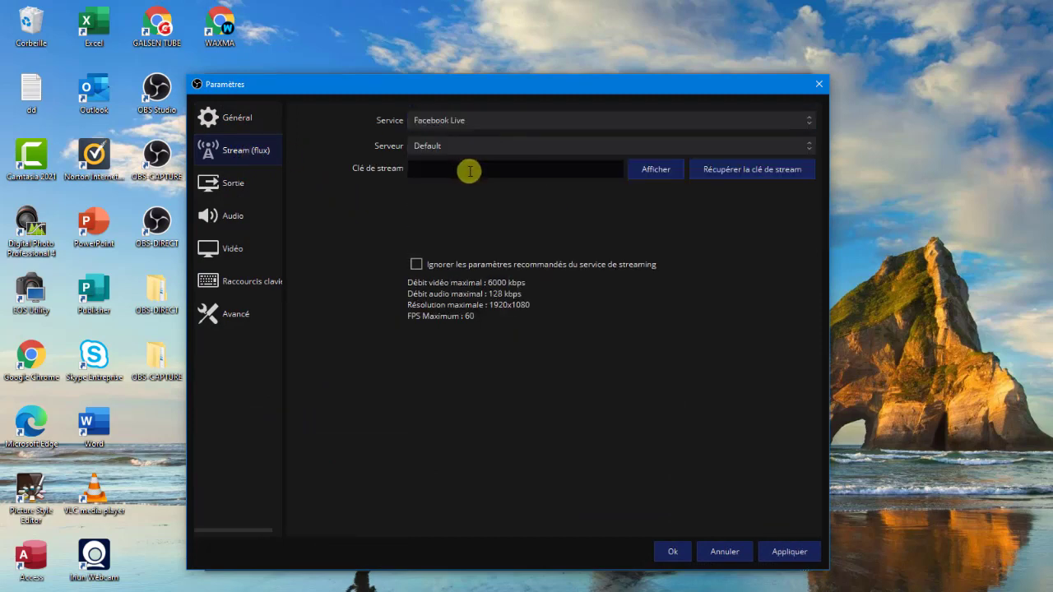
# Step: Paste the copied stream key into the Clé de stream field and save the settings
pyautogui.rightClick(465, 169)
pyautogui.click(499, 238)
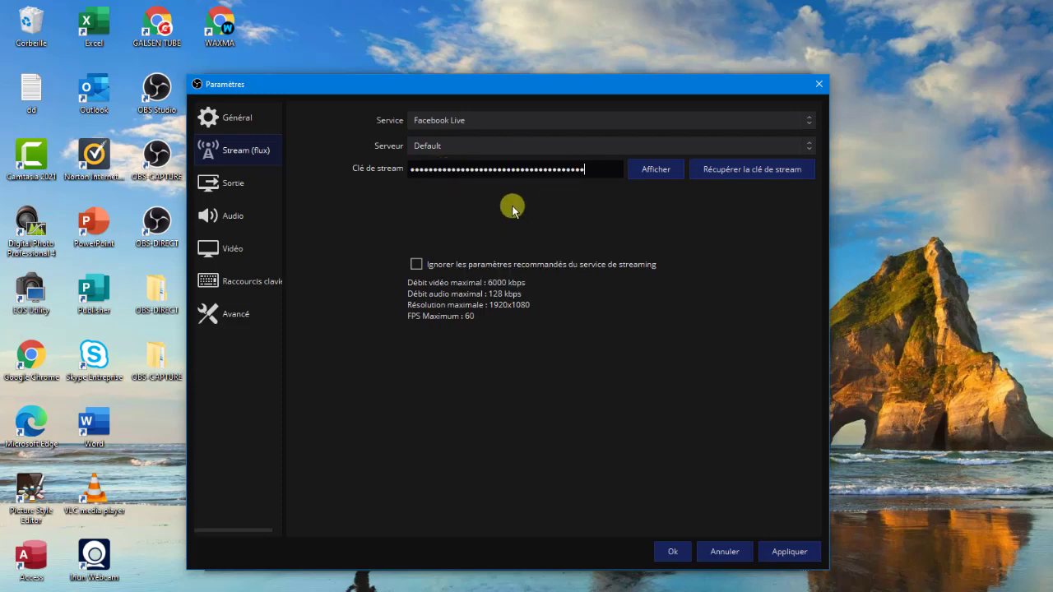
pyautogui.click(794, 552)
pyautogui.click(668, 552)
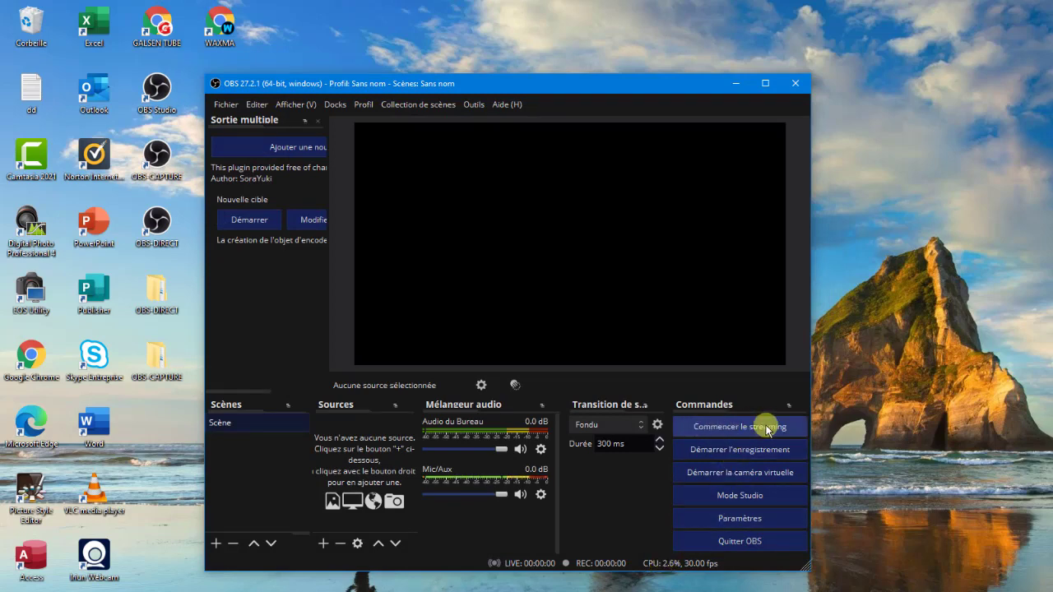
# Step: Start streaming from OBS without a video source and switch to Facebook in Chrome to check the live preview
pyautogui.click(743, 426)
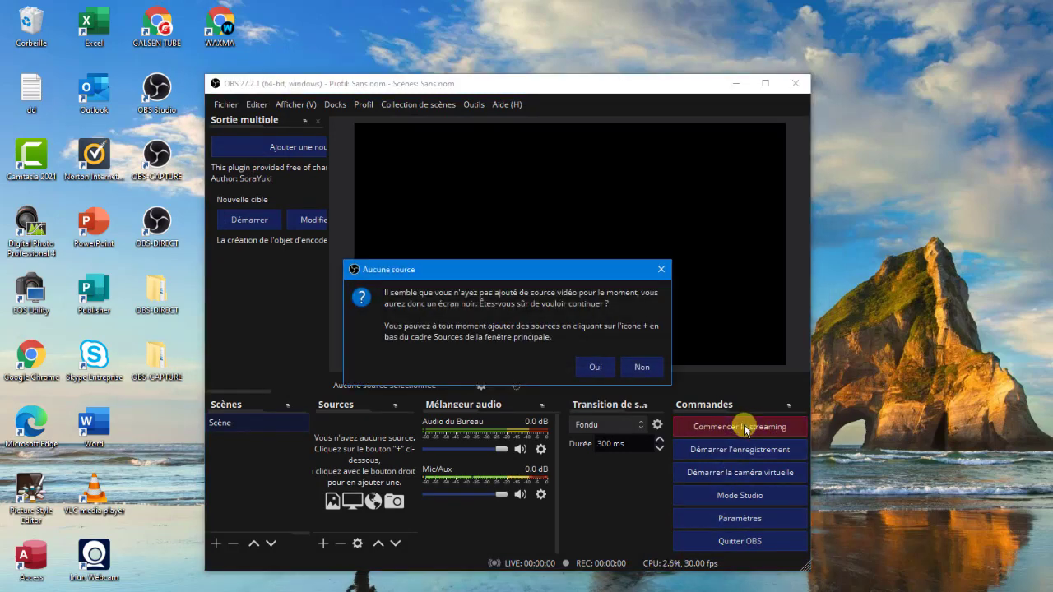
pyautogui.click(594, 365)
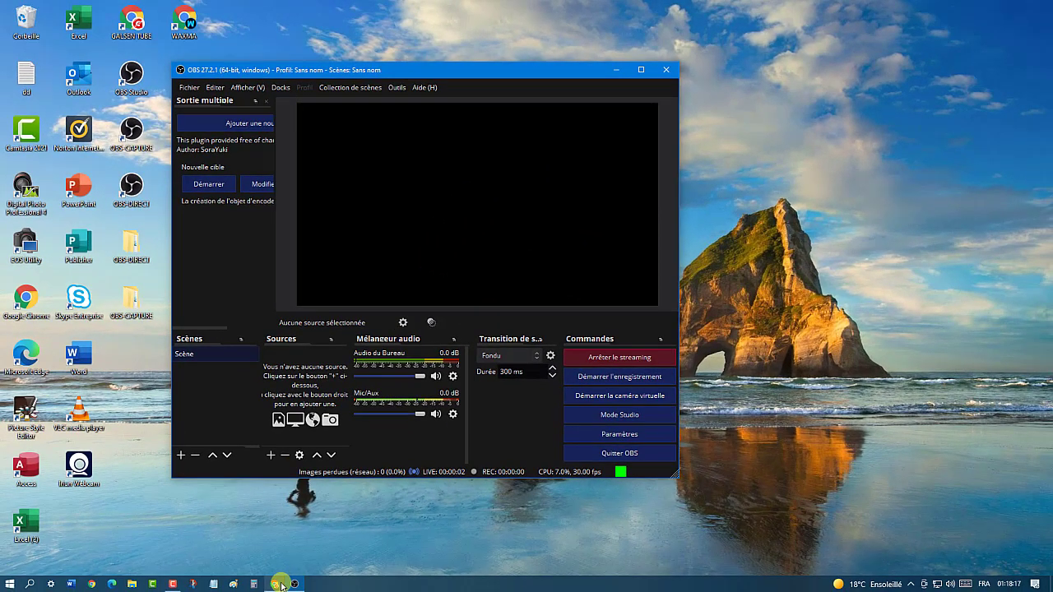
pyautogui.click(282, 584)
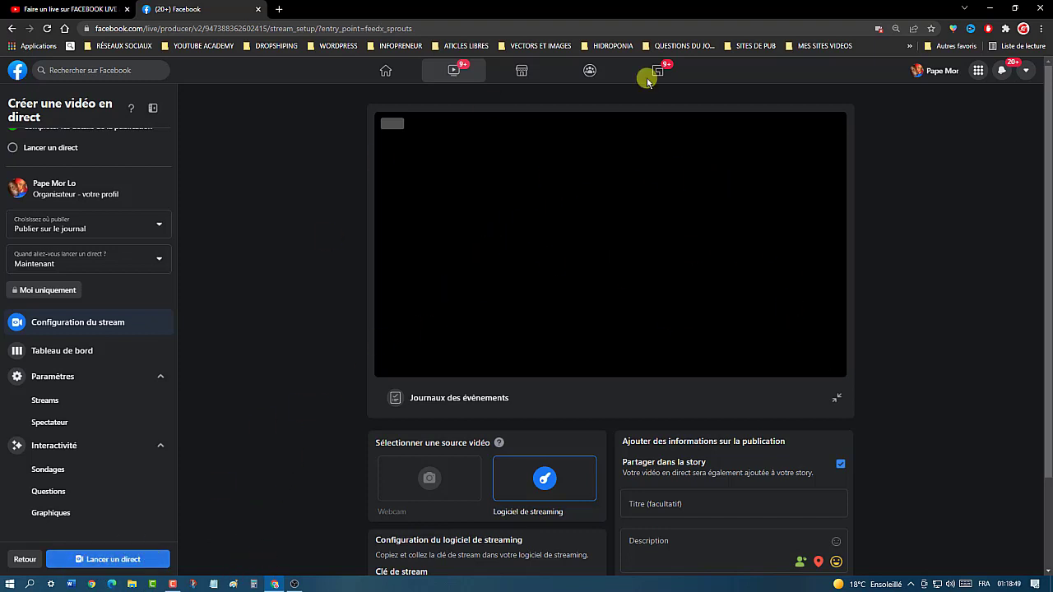
# Step: Switch to OBS, add a new Périphérique de capture vidéo source using Iriun Webcam, and check it in the Facebook preview
pyautogui.click(294, 585)
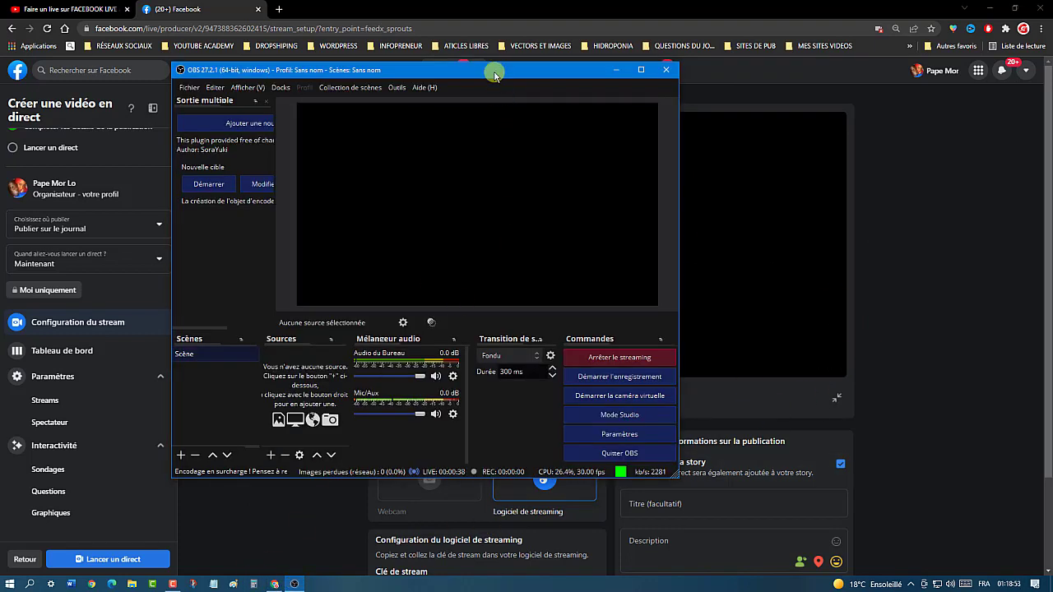
pyautogui.moveTo(506, 71); pyautogui.dragTo(551, 76)
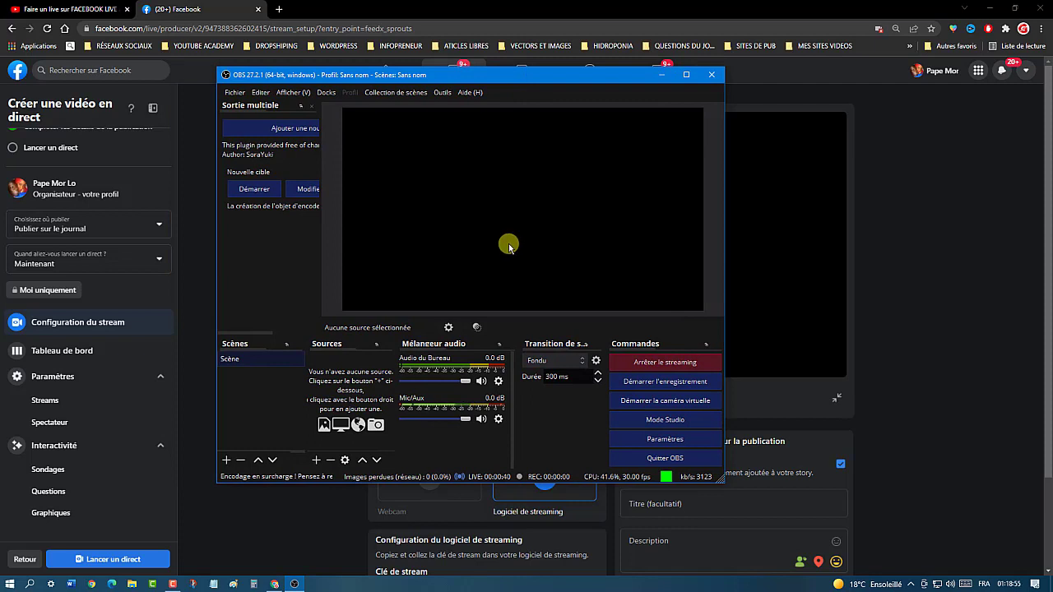
pyautogui.click(315, 460)
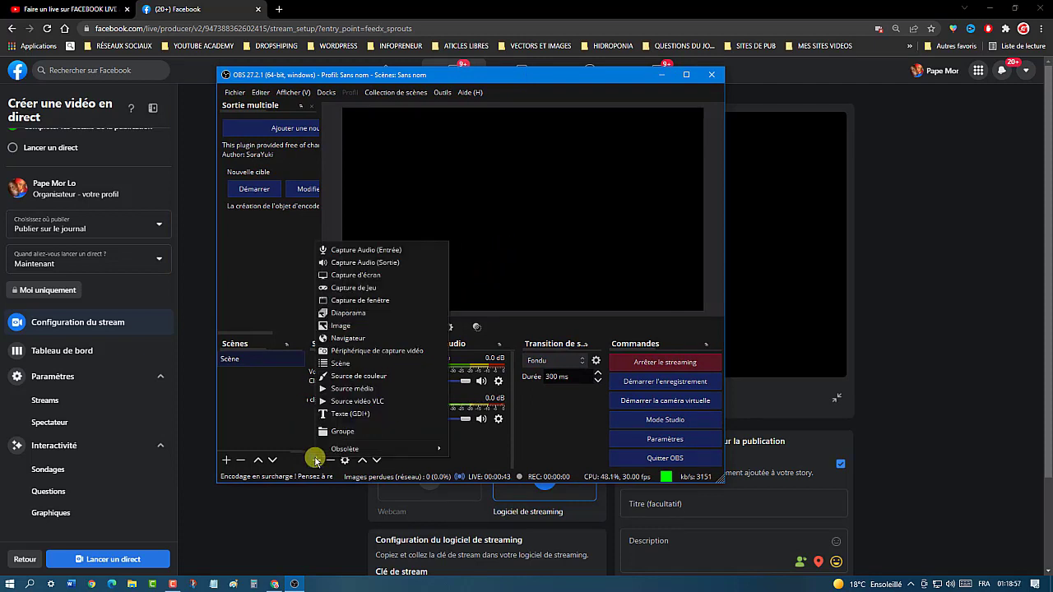
pyautogui.click(388, 352)
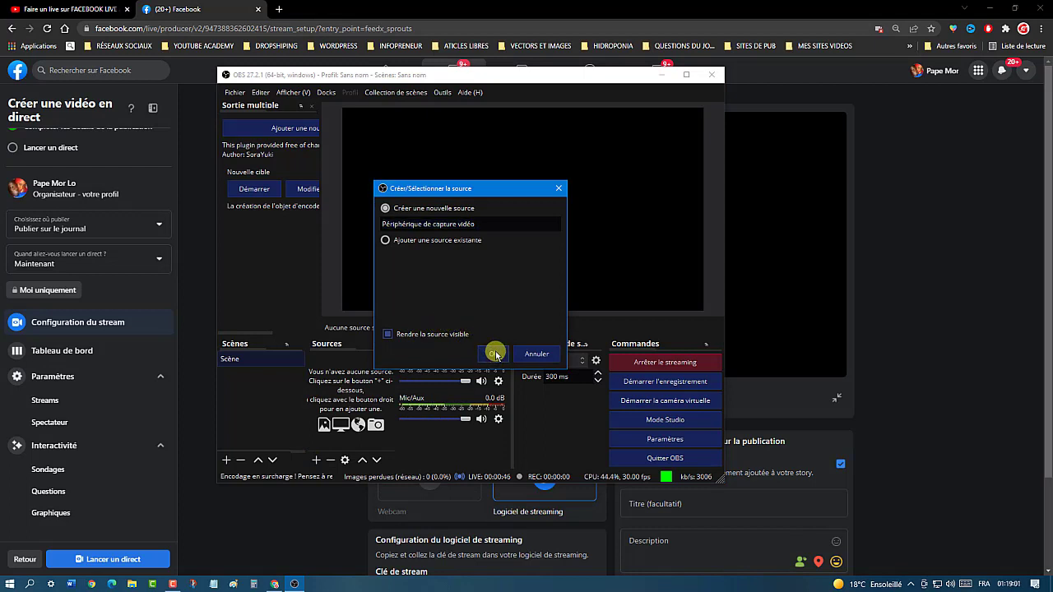
pyautogui.click(494, 353)
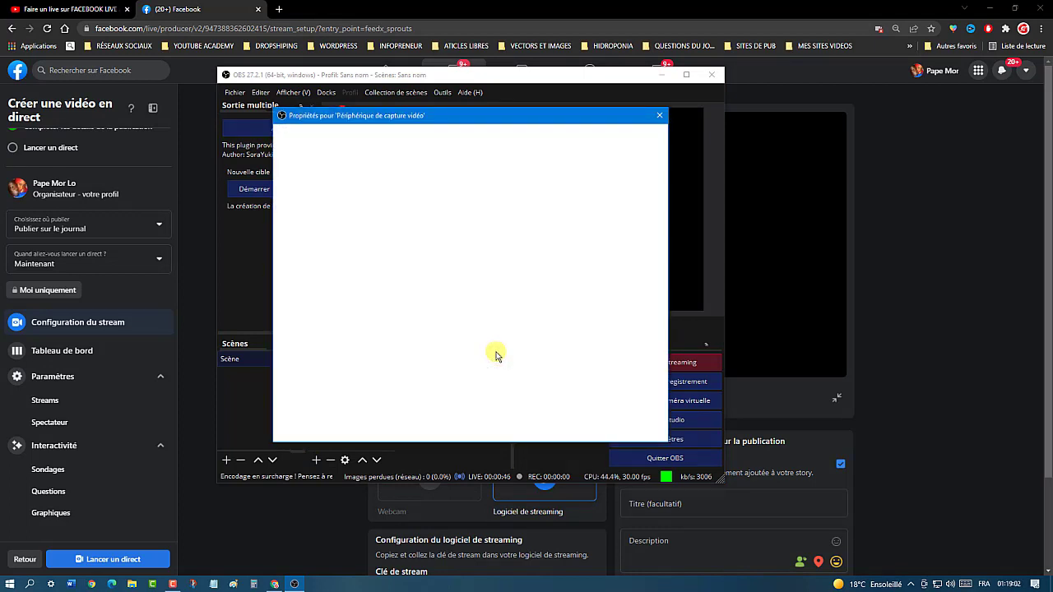
pyautogui.click(490, 346)
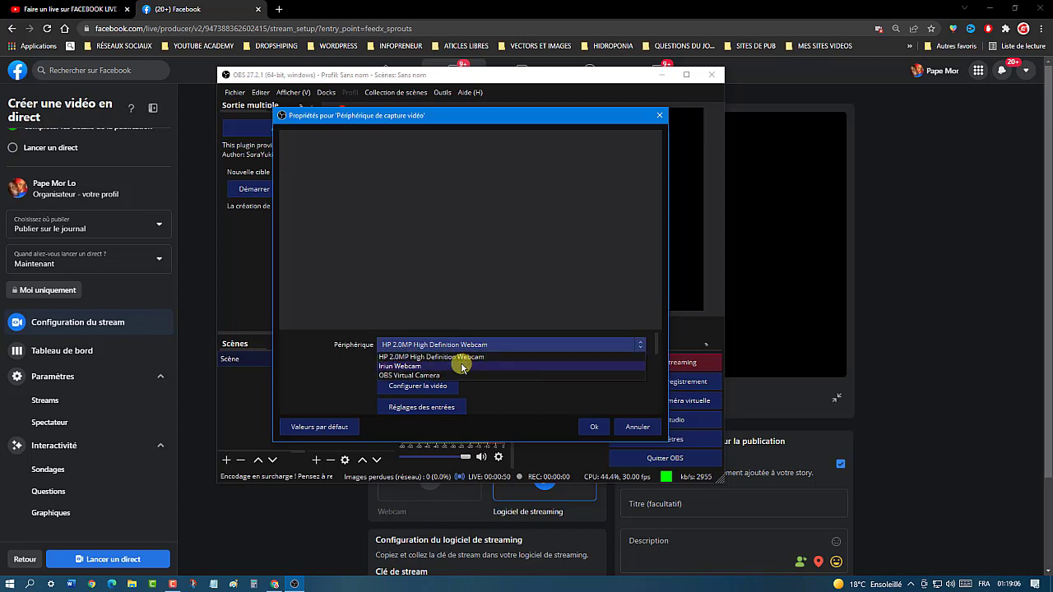
pyautogui.click(463, 366)
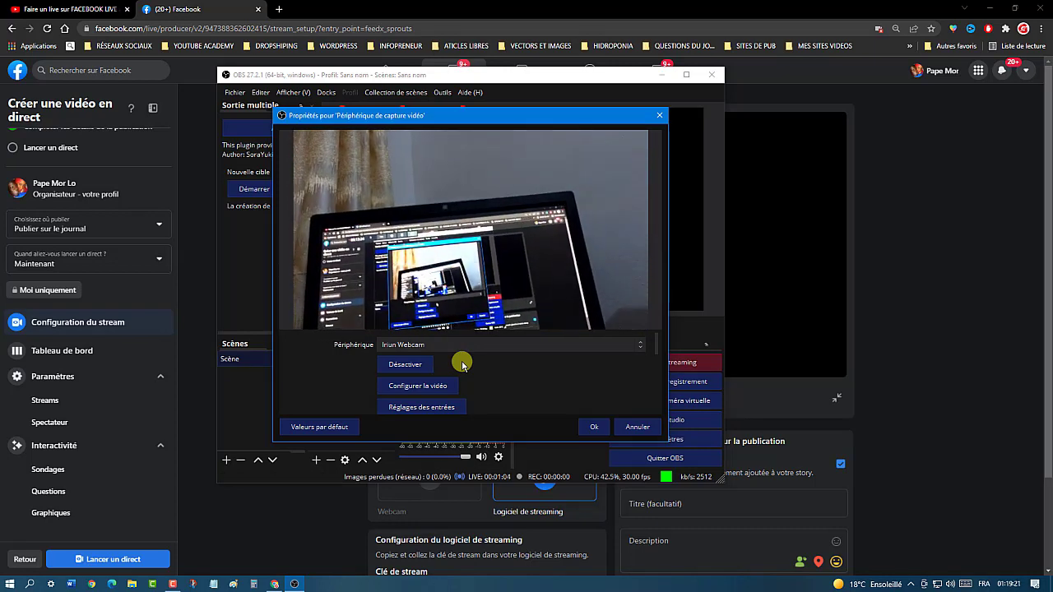
pyautogui.click(593, 427)
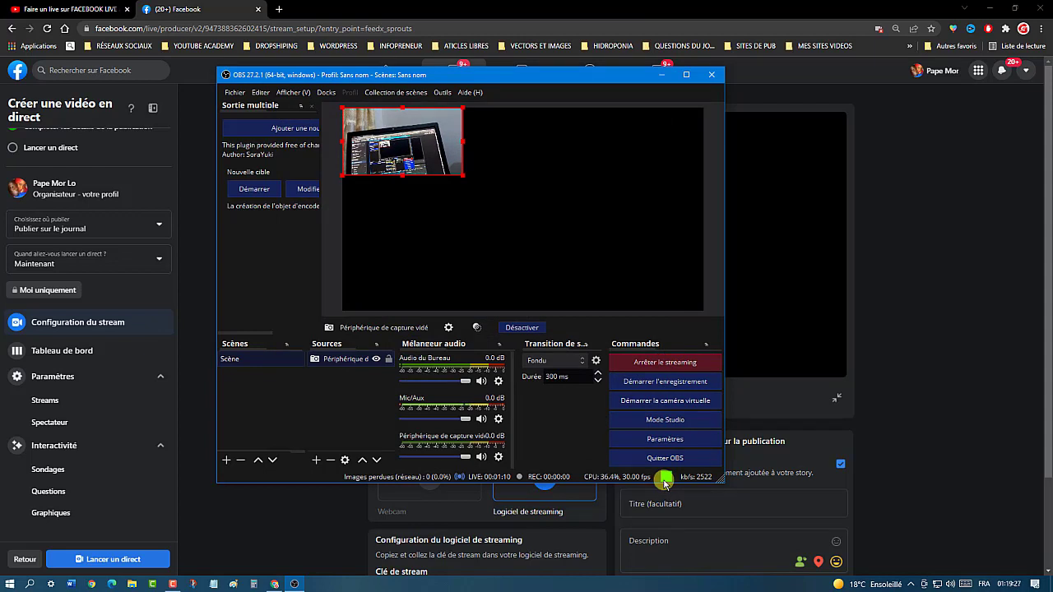
pyautogui.click(663, 71)
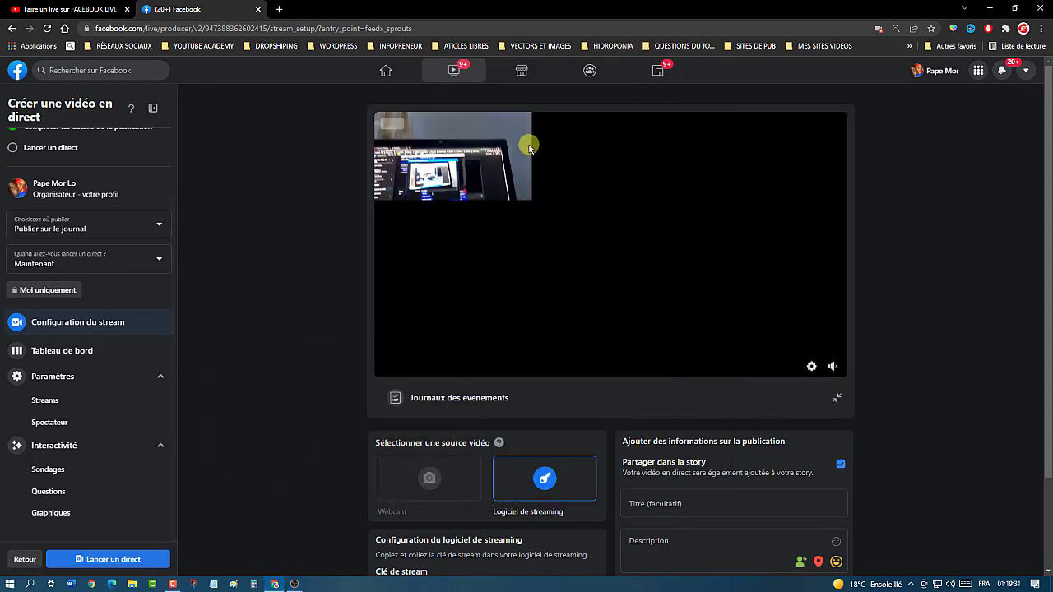
# Step: Enlarge the webcam source in OBS to fill the whole canvas and check the result in the Facebook preview
pyautogui.click(295, 583)
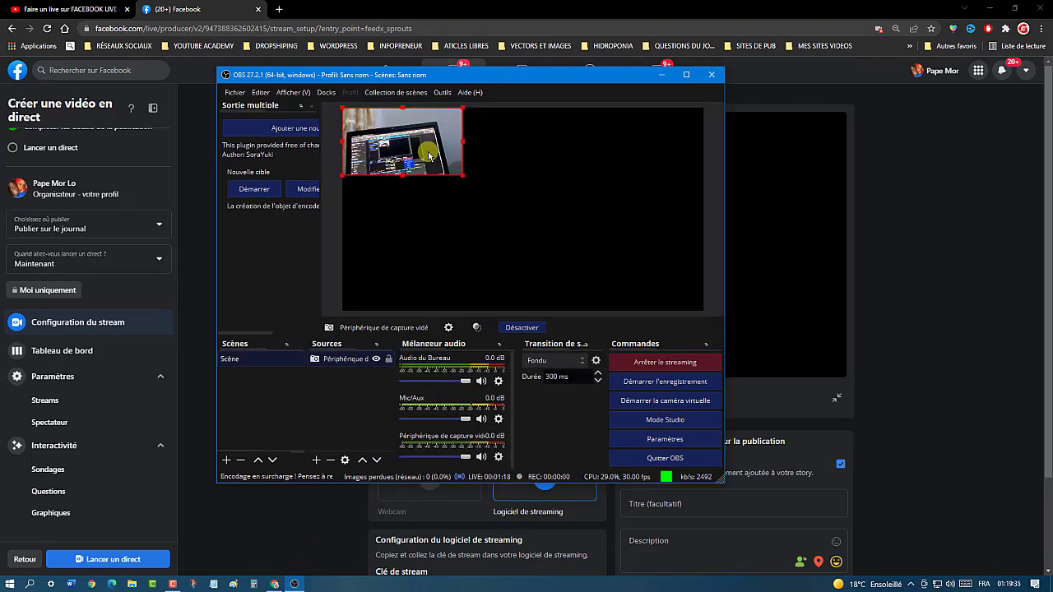
pyautogui.moveTo(463, 177); pyautogui.dragTo(703, 311)
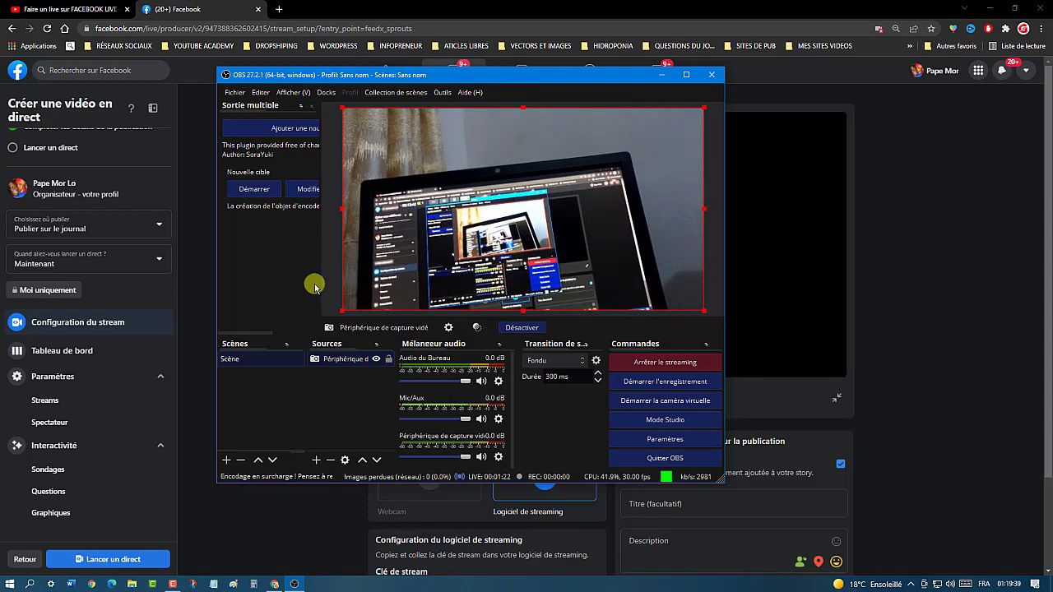
pyautogui.click(663, 75)
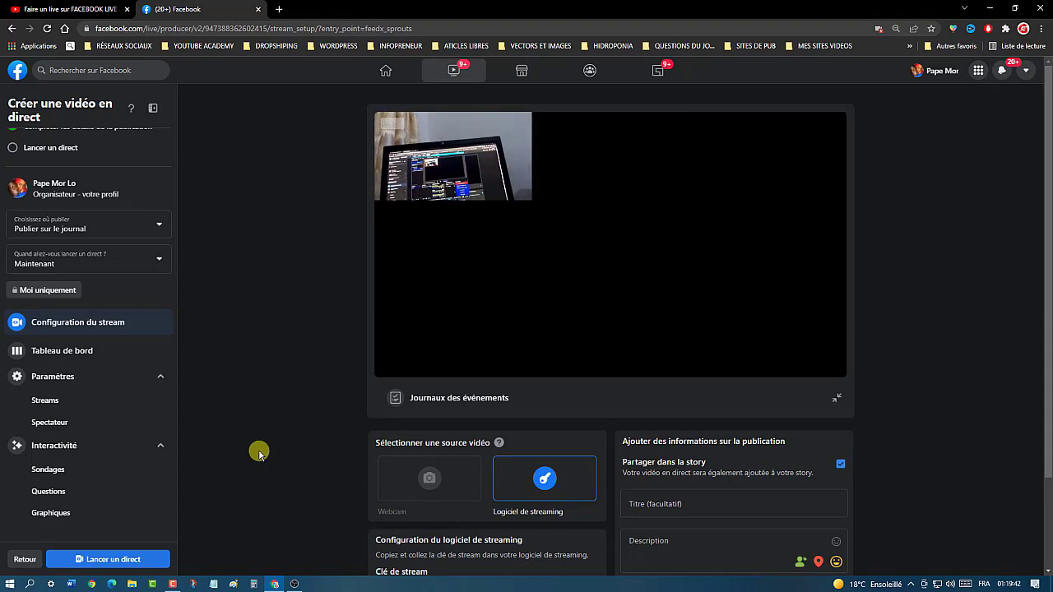
pyautogui.click(294, 584)
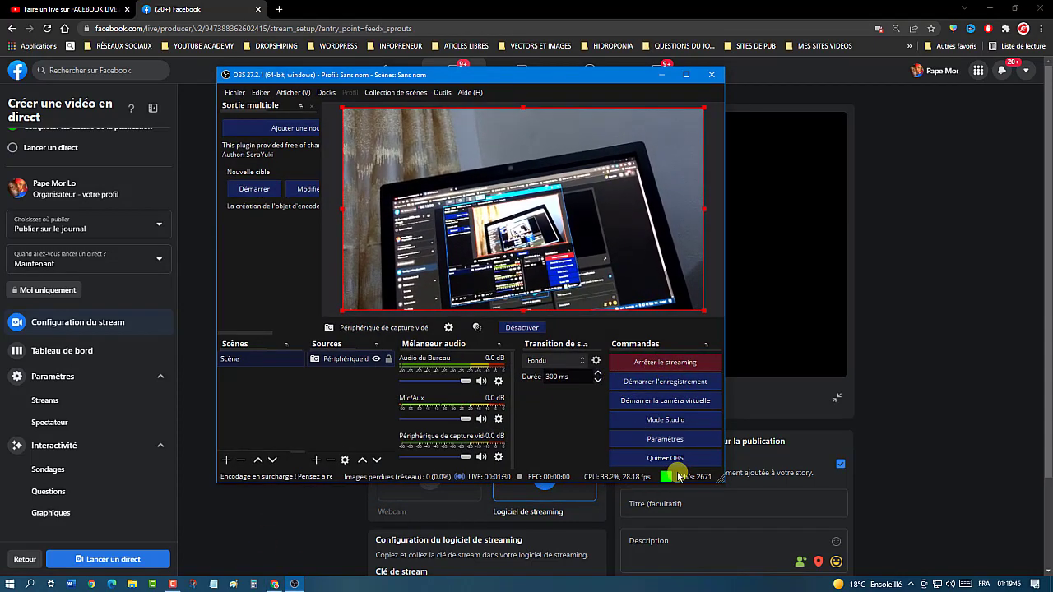
pyautogui.click(662, 75)
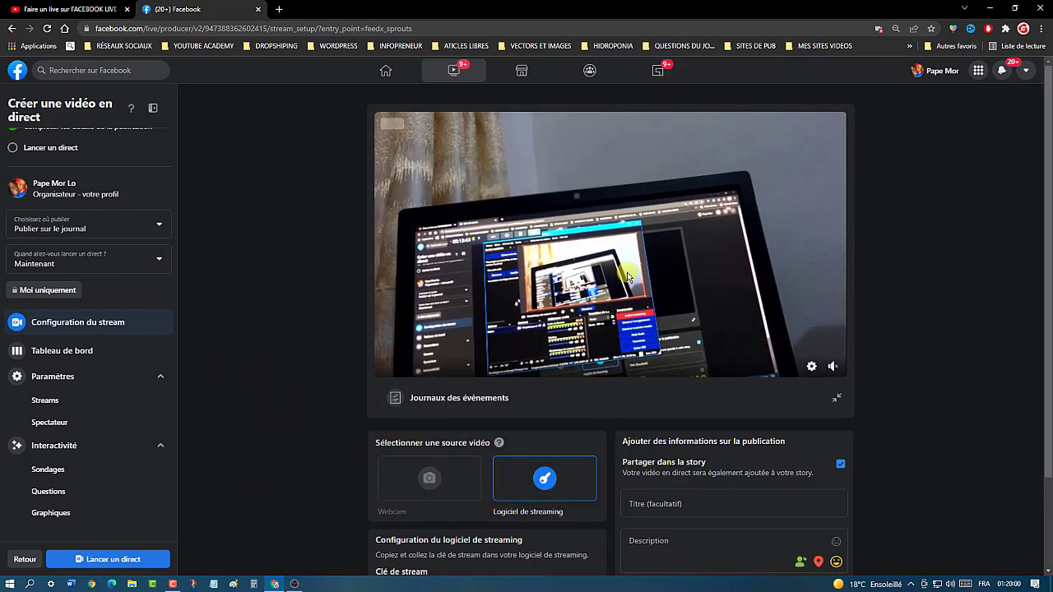
# Step: Launch the Facebook live video without adding a title and dismiss the Conseils tips
pyautogui.click(112, 561)
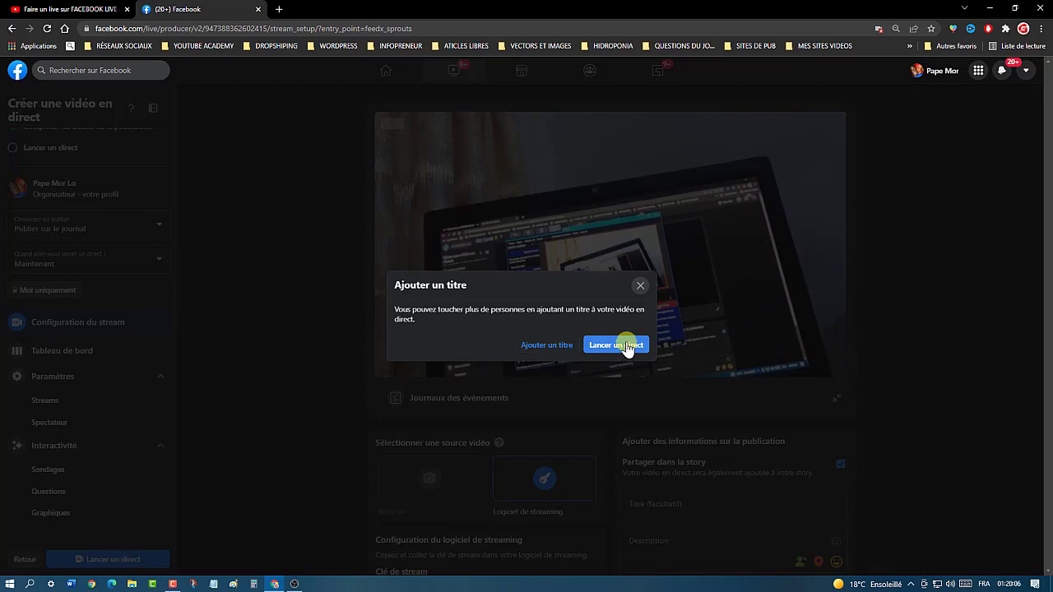
pyautogui.click(627, 347)
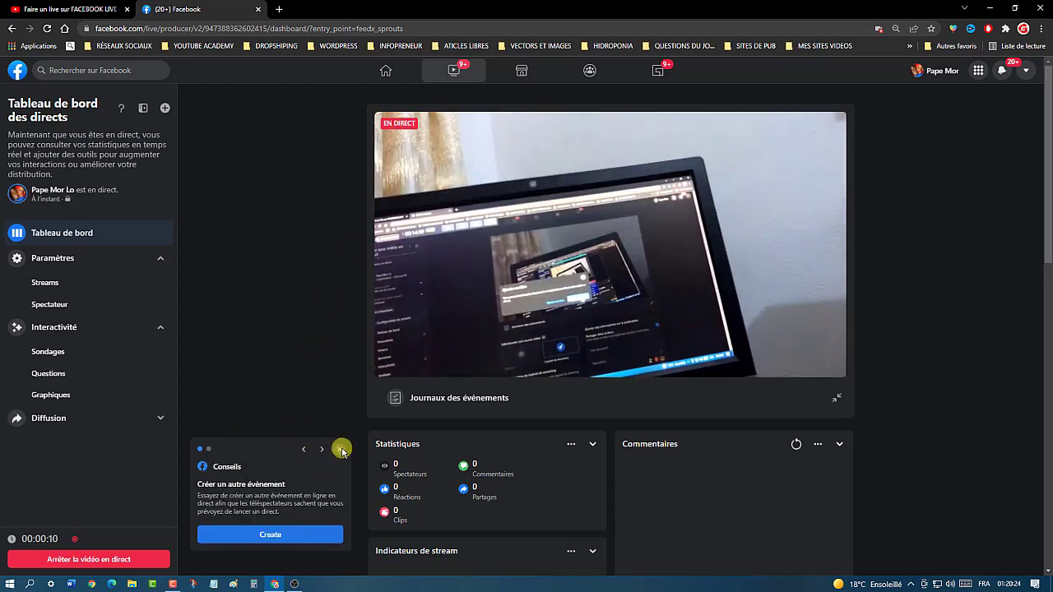
pyautogui.click(340, 449)
pyautogui.click(341, 442)
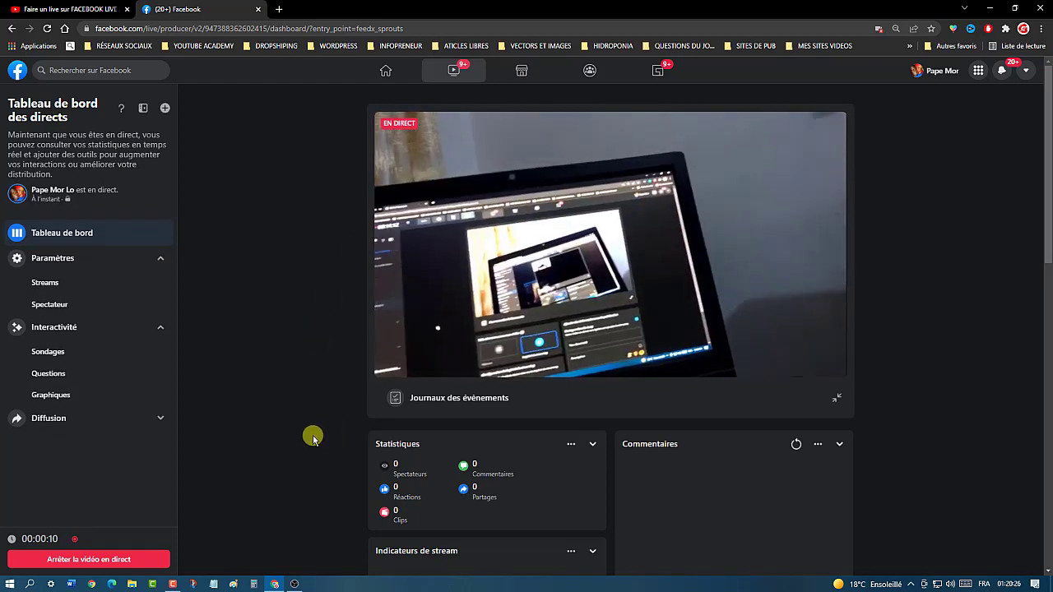
# Step: Examine the live dashboard's Statistiques, Indicateurs de stream, Commentaires and Sondages sections
pyautogui.scroll(-2, 618, 486)
pyautogui.scroll(-4, 619, 488)
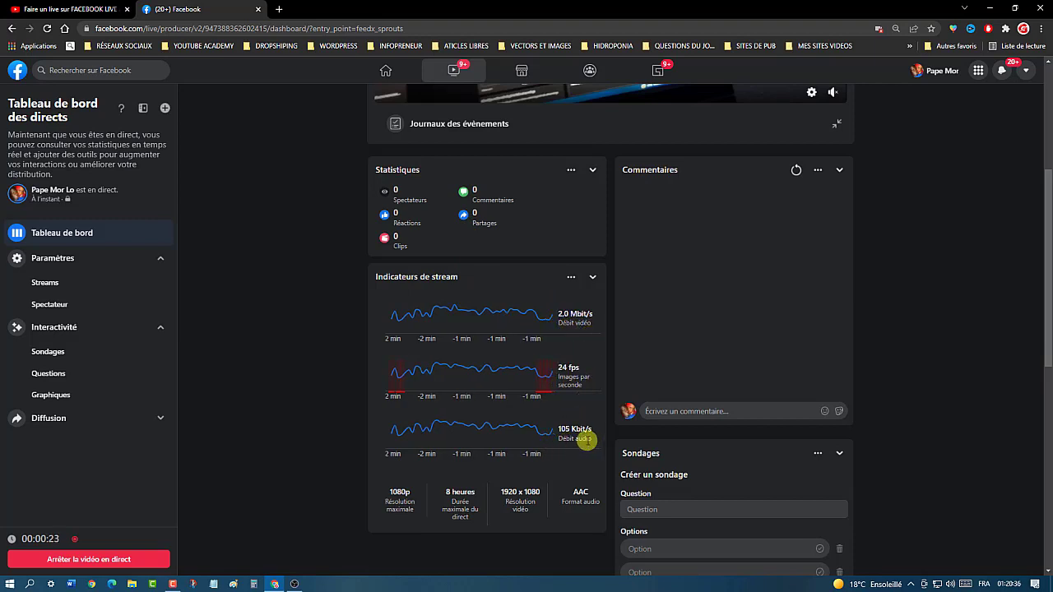
pyautogui.scroll(2, 586, 440)
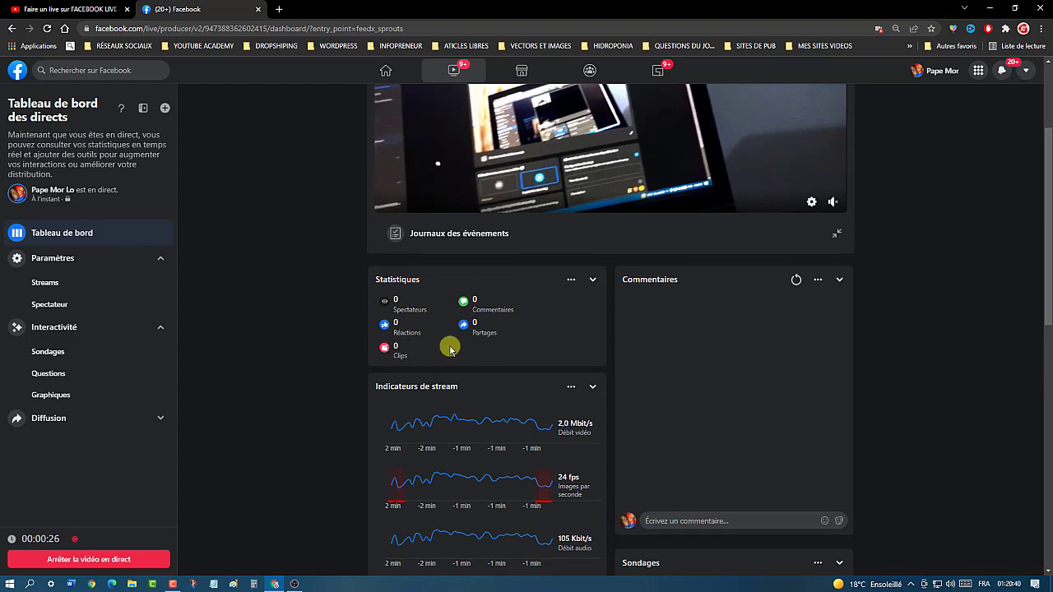
pyautogui.scroll(-1, 729, 383)
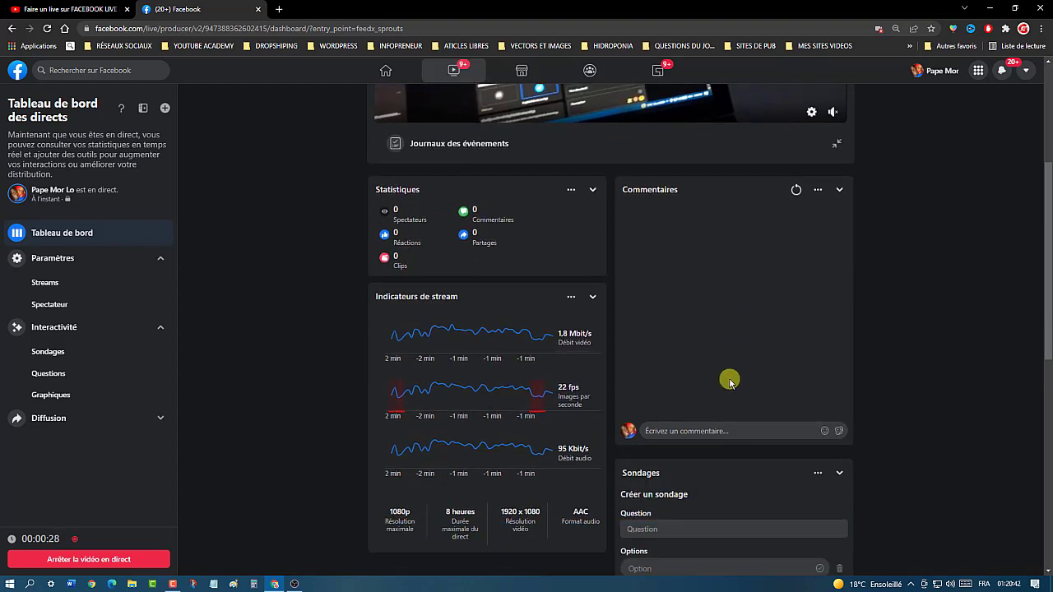
pyautogui.scroll(-2, 729, 382)
pyautogui.scroll(3, 729, 383)
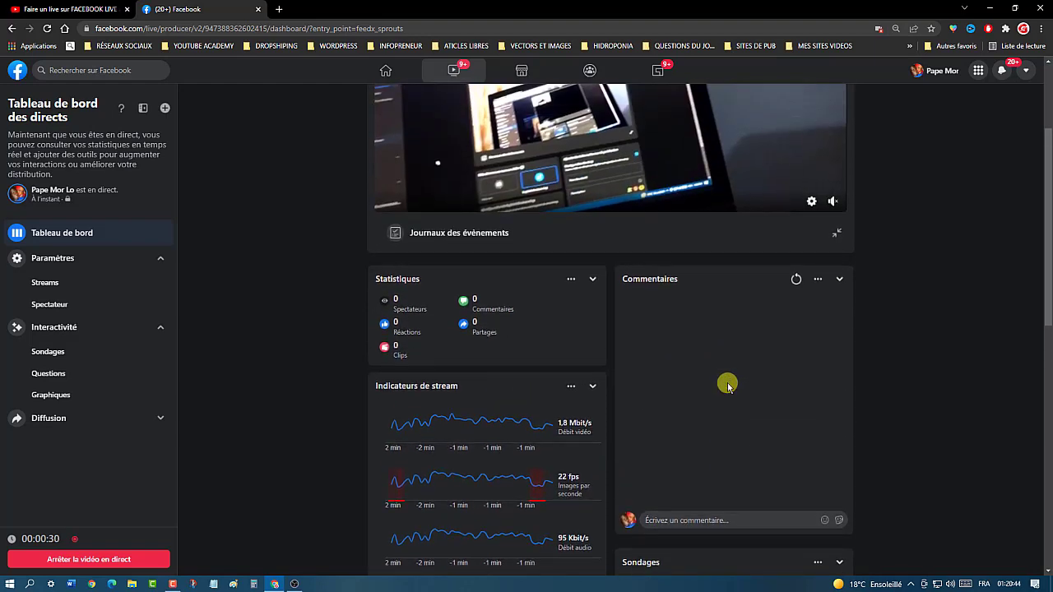
pyautogui.scroll(2, 728, 385)
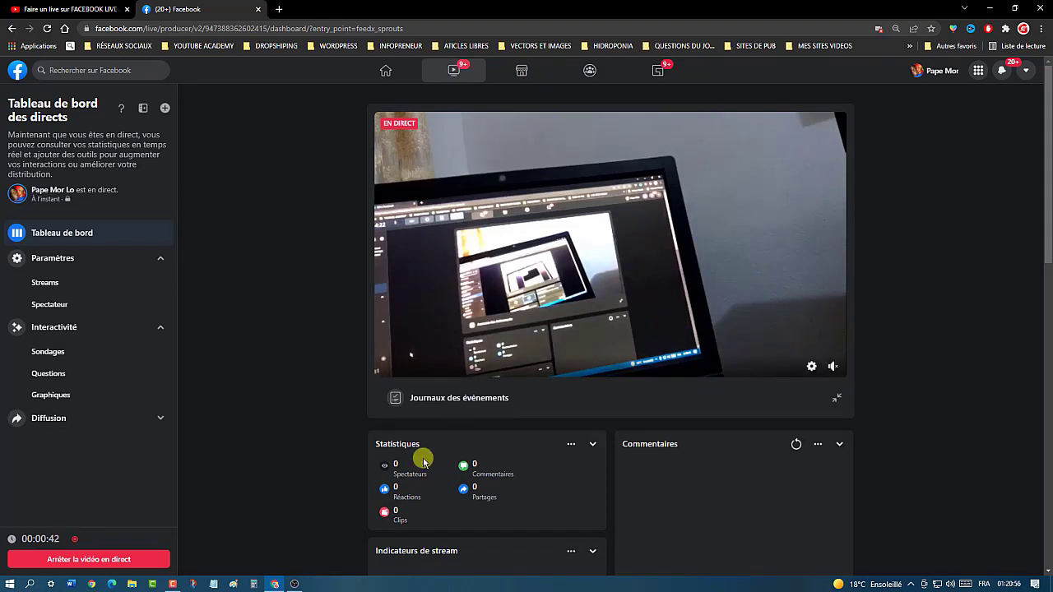
# Step: End the live video on Facebook and play back its publication with the sound muted
pyautogui.click(100, 566)
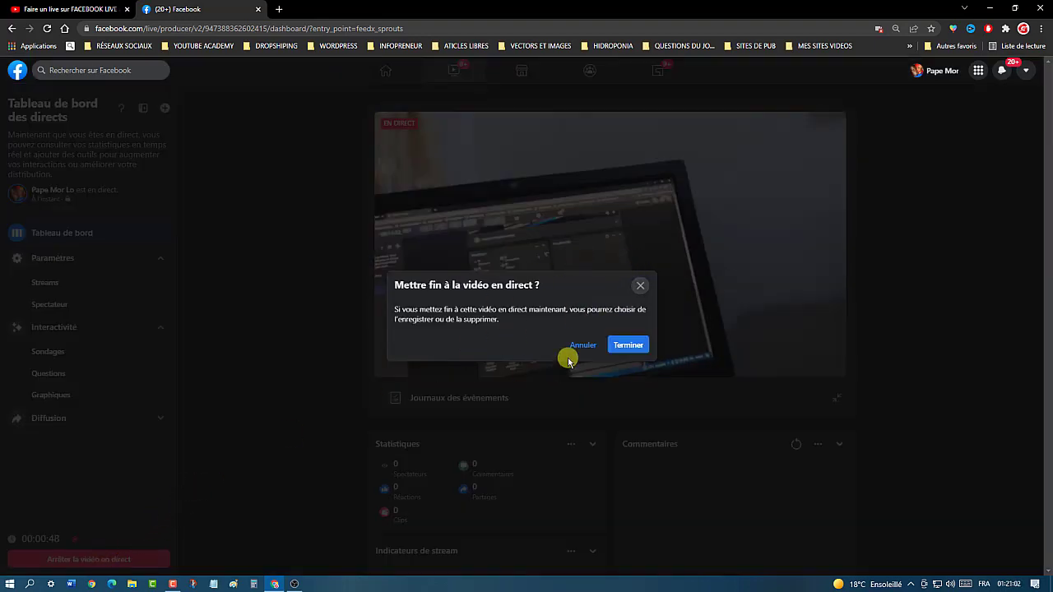
pyautogui.click(628, 345)
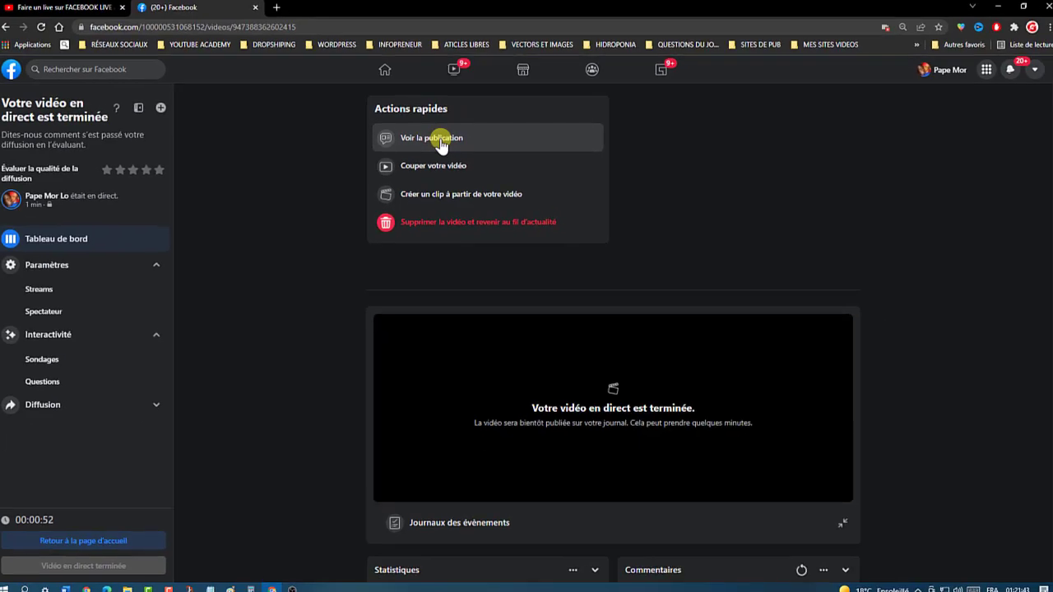
pyautogui.click(440, 141)
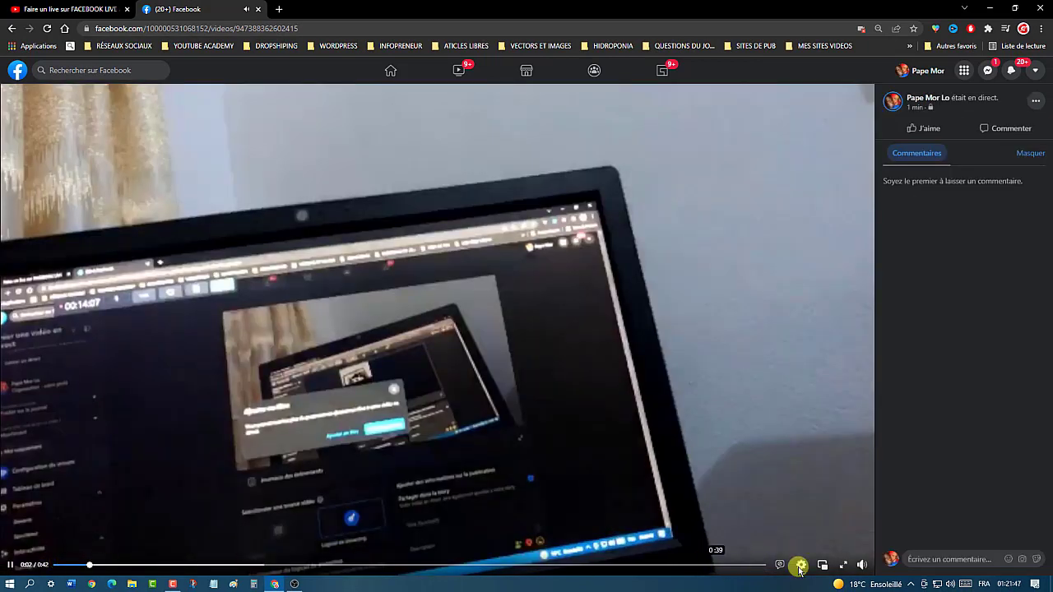
pyautogui.moveTo(863, 568)
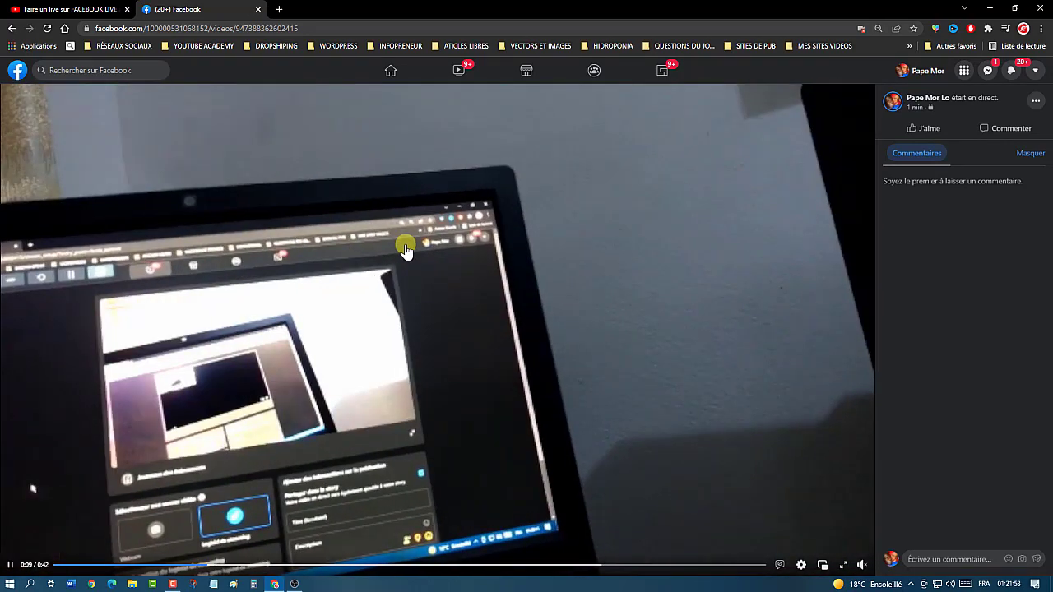
# Step: Switch to OBS with the browser minimized, stop the streaming and close OBS
pyautogui.click(298, 584)
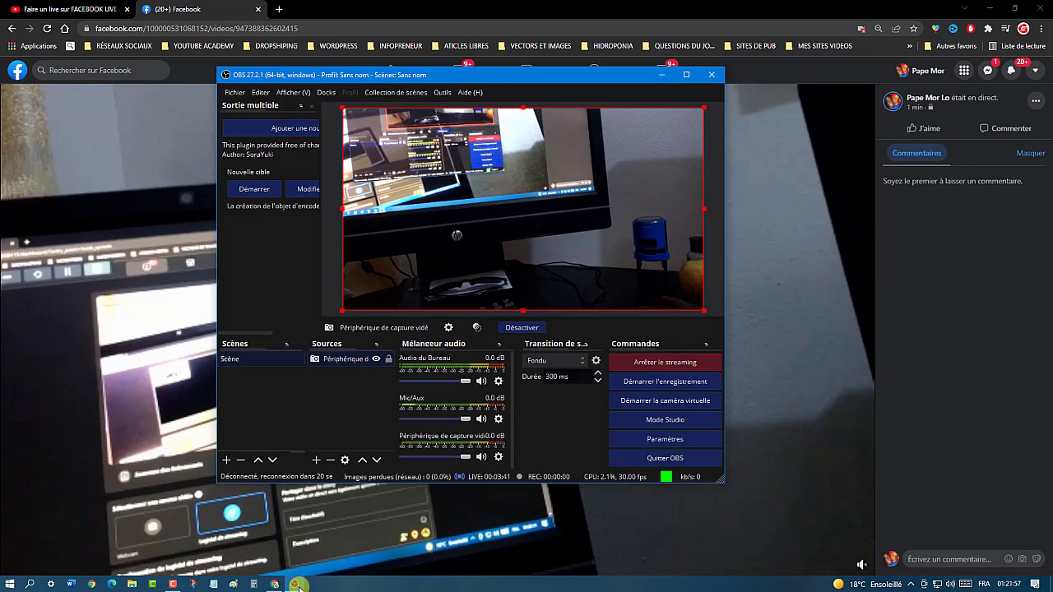
pyautogui.click(997, 5)
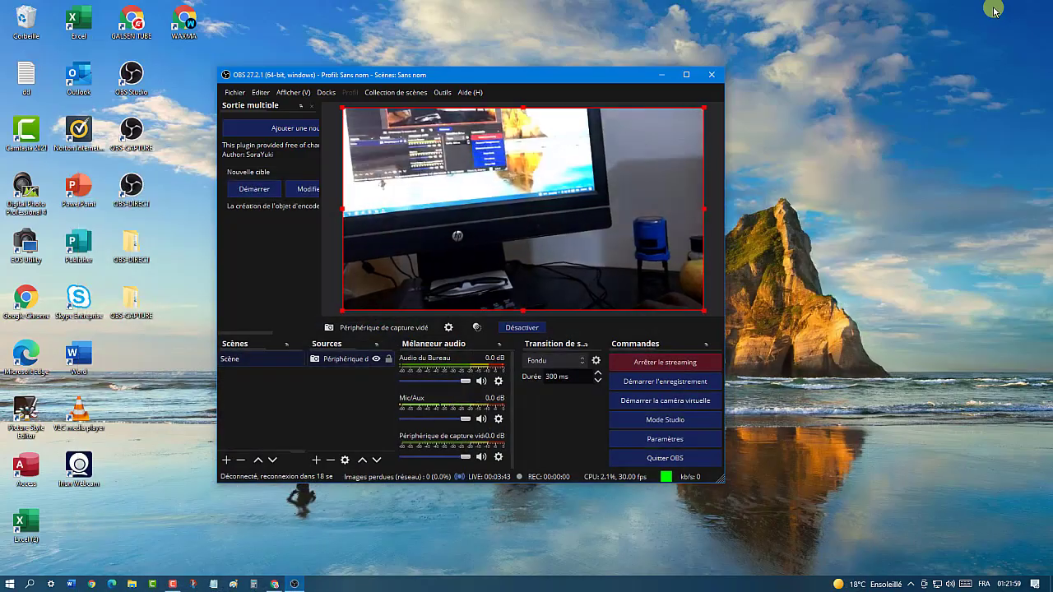
pyautogui.click(663, 363)
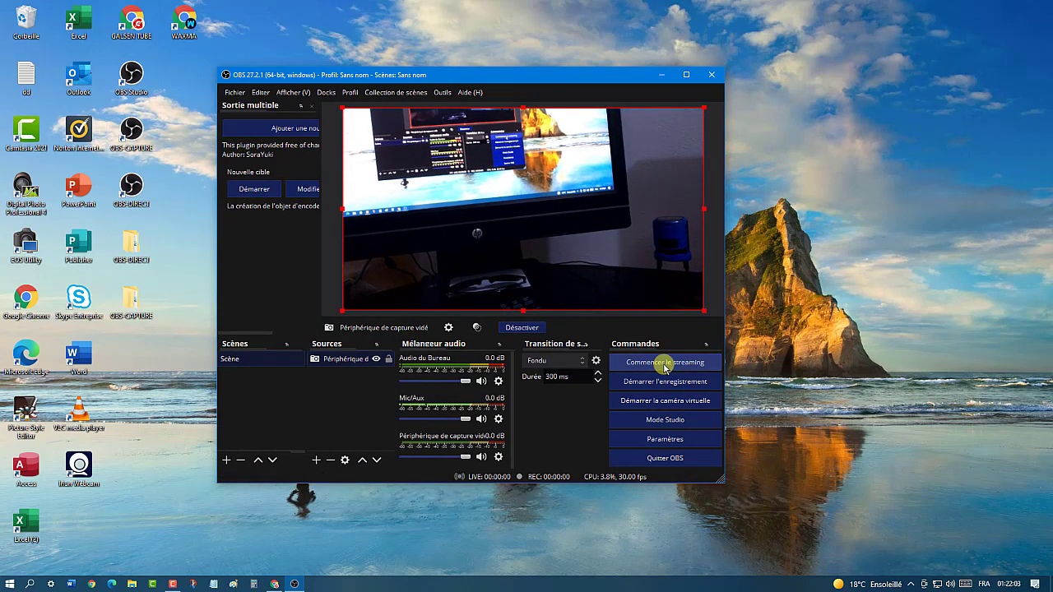
pyautogui.click(711, 75)
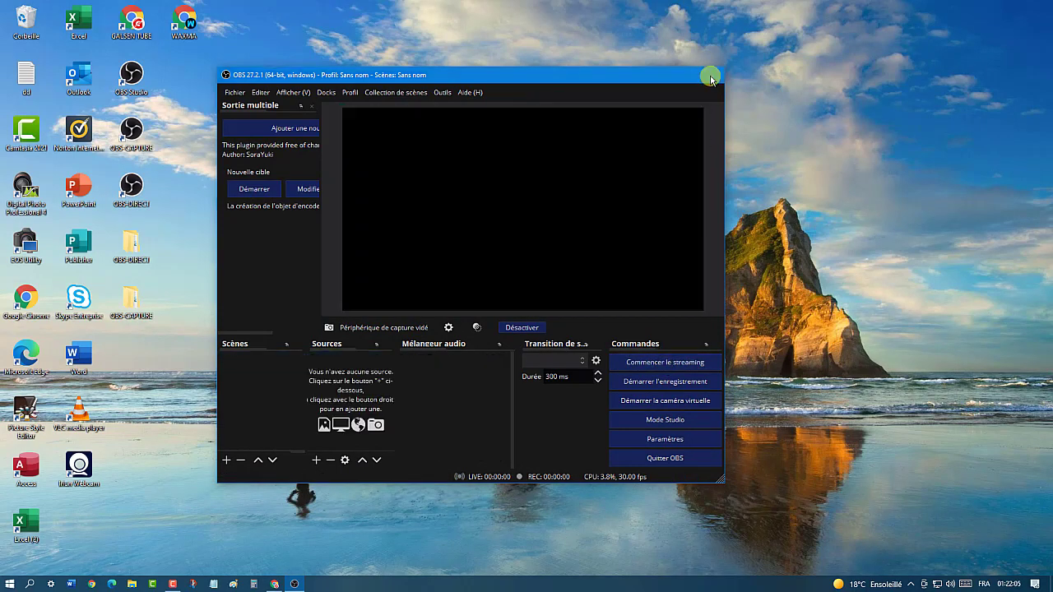
# Step: Return to Facebook in Chrome, delete the published live video and go back to the home page
pyautogui.click(274, 584)
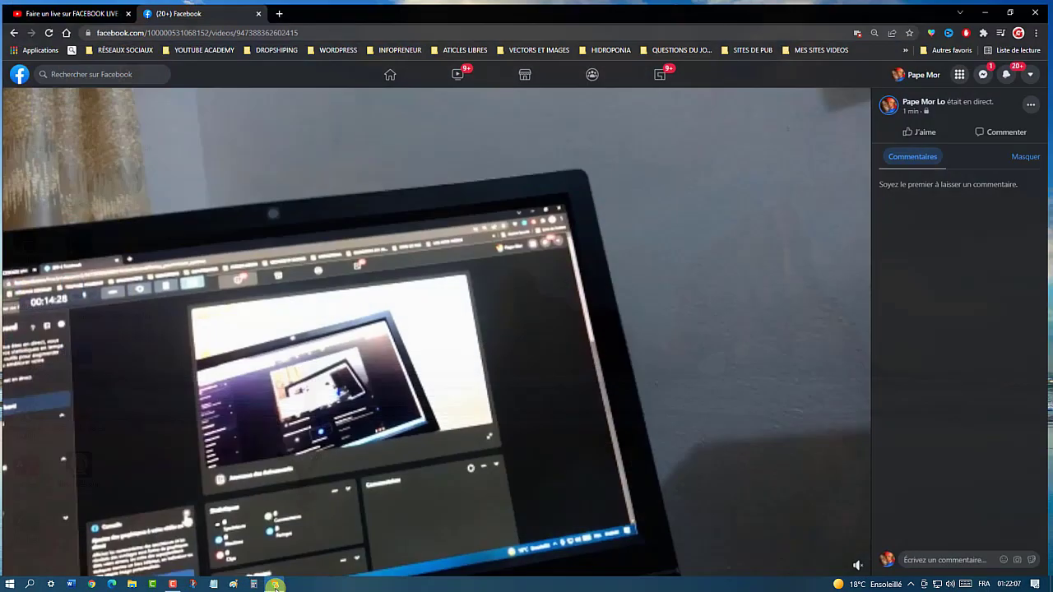
pyautogui.moveTo(834, 356)
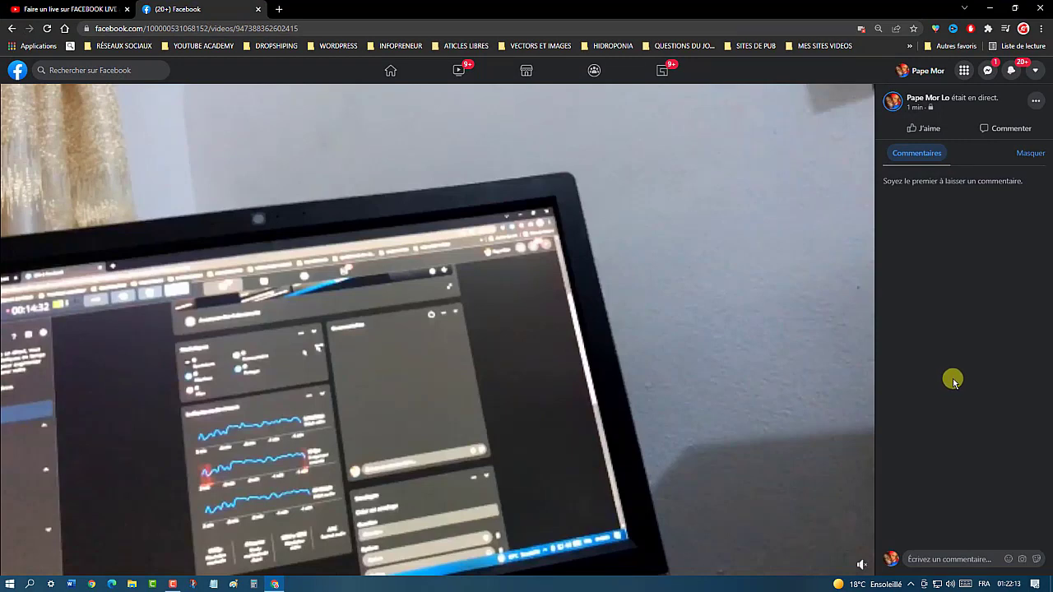
pyautogui.click(1034, 102)
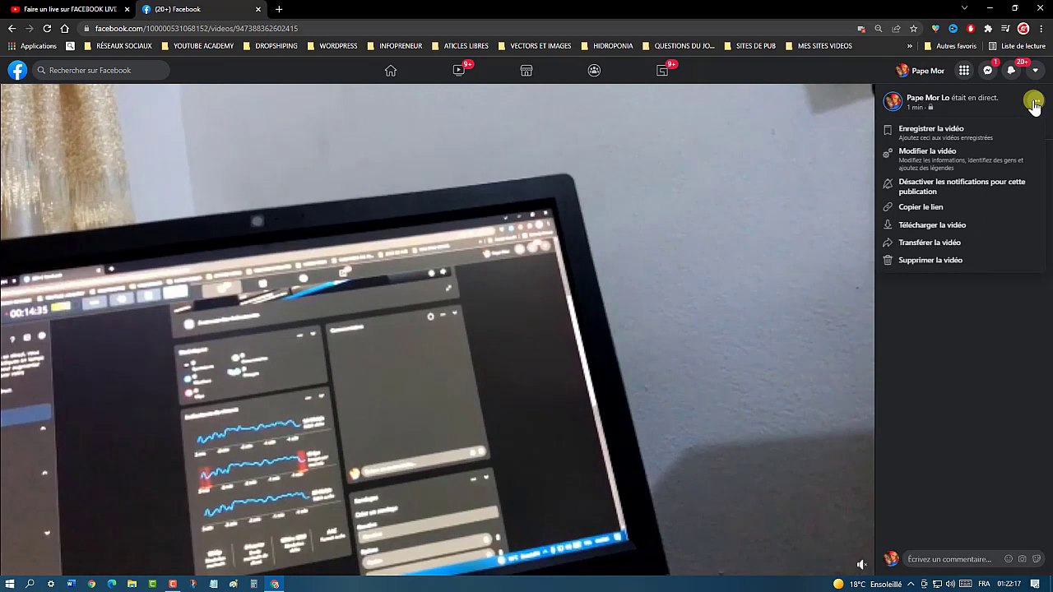
pyautogui.click(921, 260)
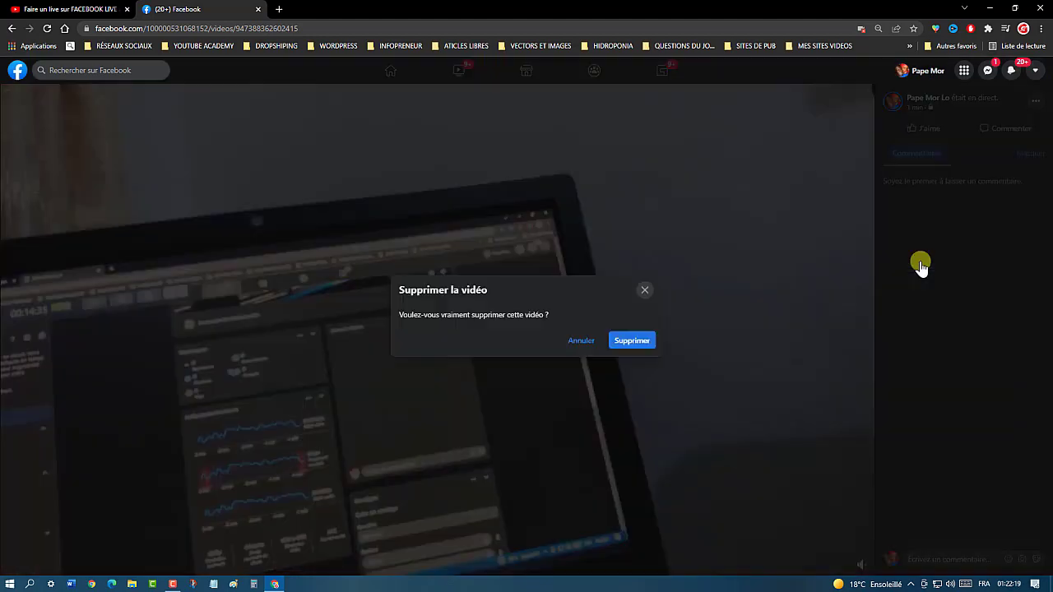
pyautogui.click(630, 341)
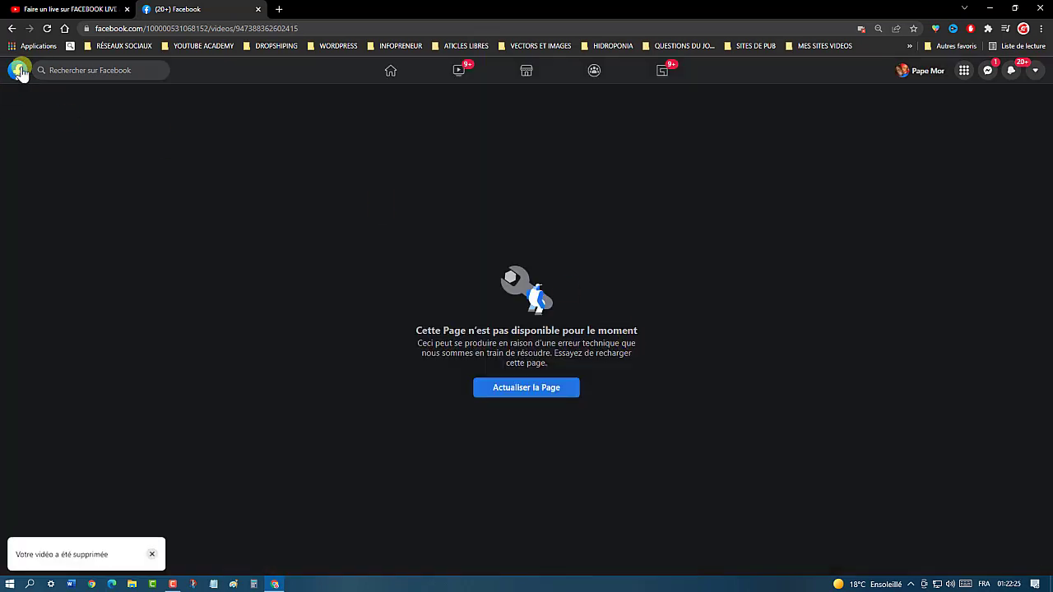
pyautogui.click(18, 71)
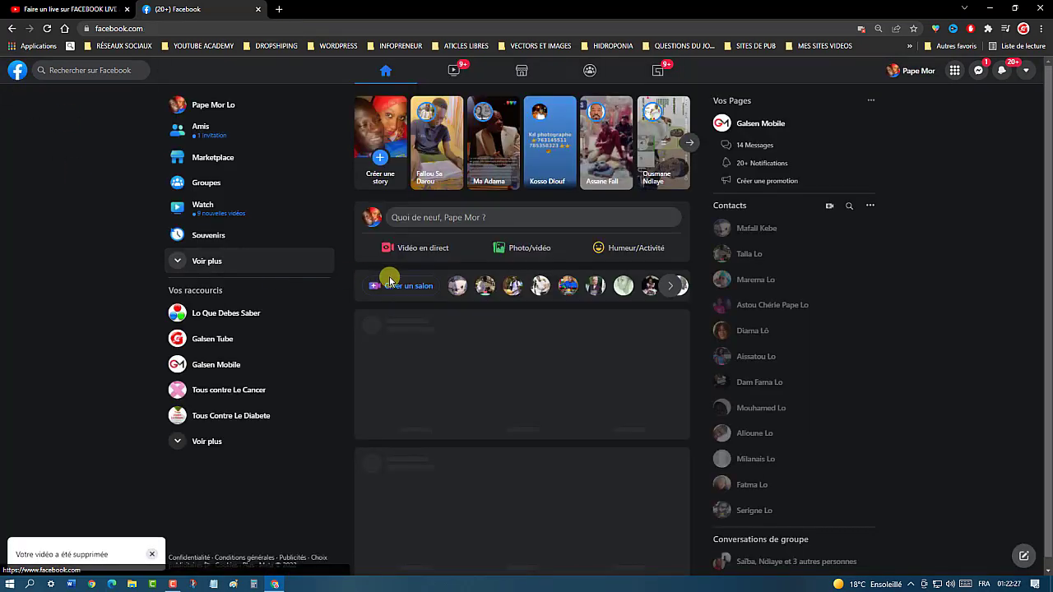